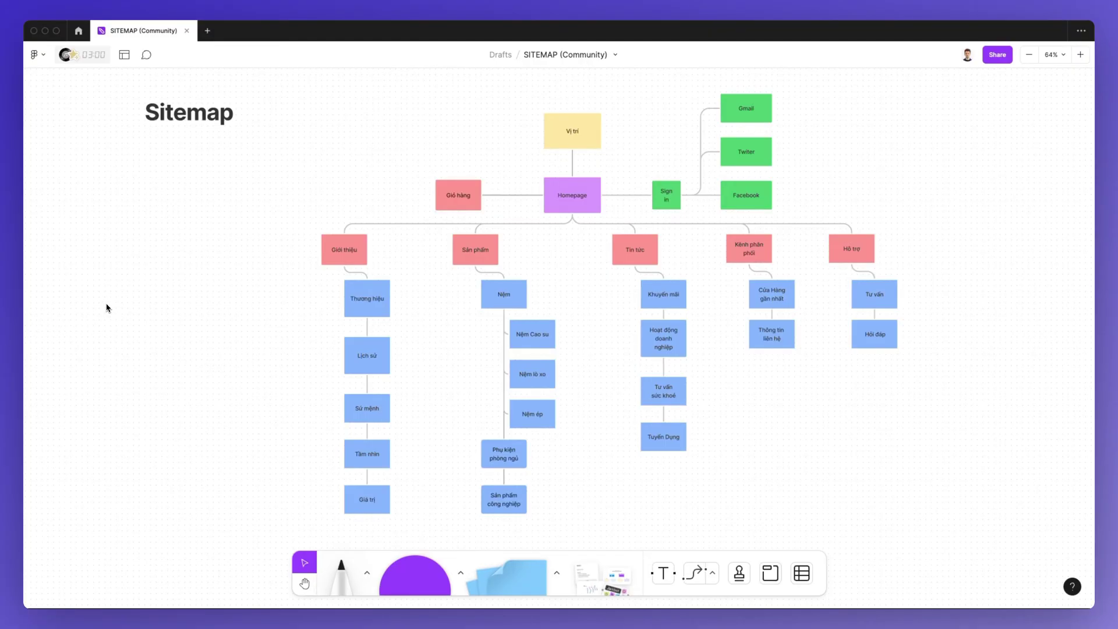
From a new tab, create a new FigJam file, opening an Untitled board in Drafts
{"action": "left_click", "coordinate": [207, 30]}
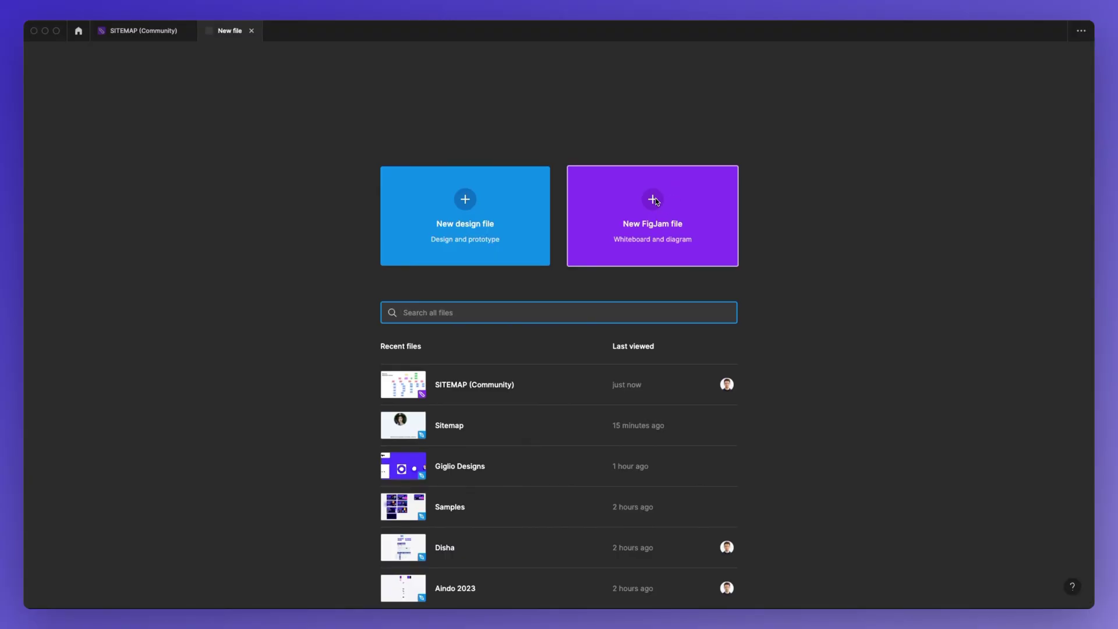
{"action": "left_click", "coordinate": [655, 201]}
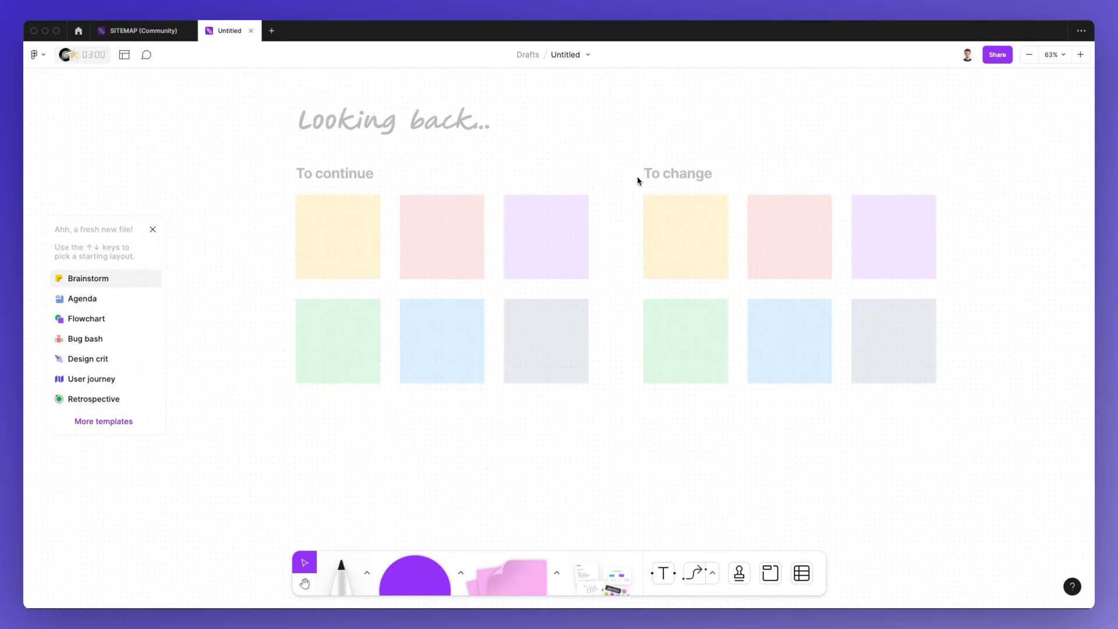
Place a rectangle shape on the board and label it Homepage
{"action": "scroll", "coordinate": [564, 317], "scroll_direction": "down", "scroll_amount": 5}
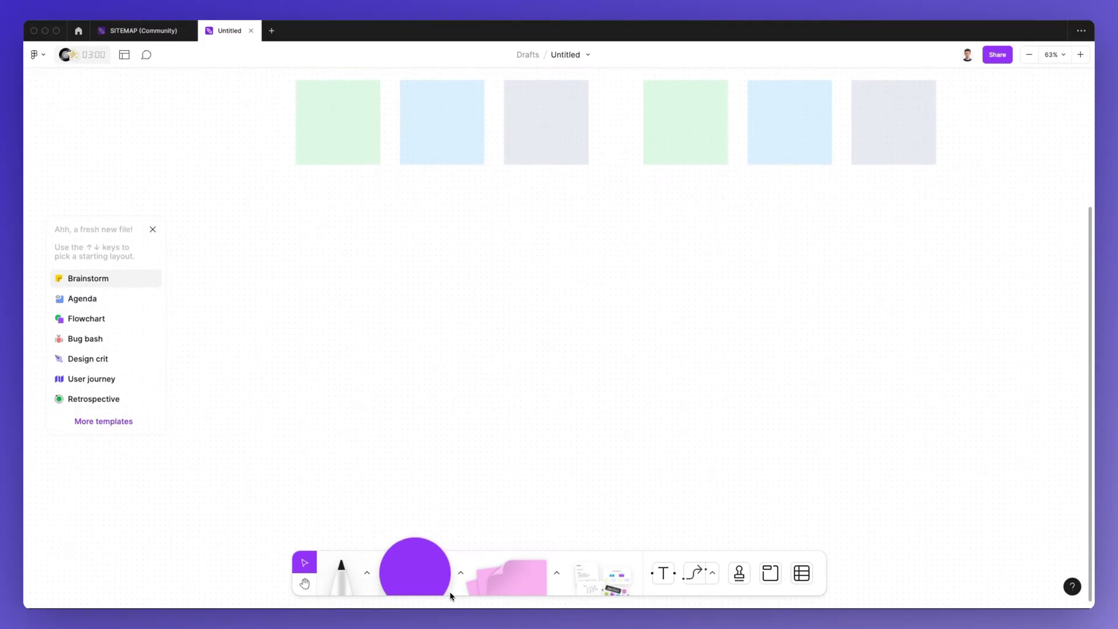
{"action": "left_click", "coordinate": [439, 585]}
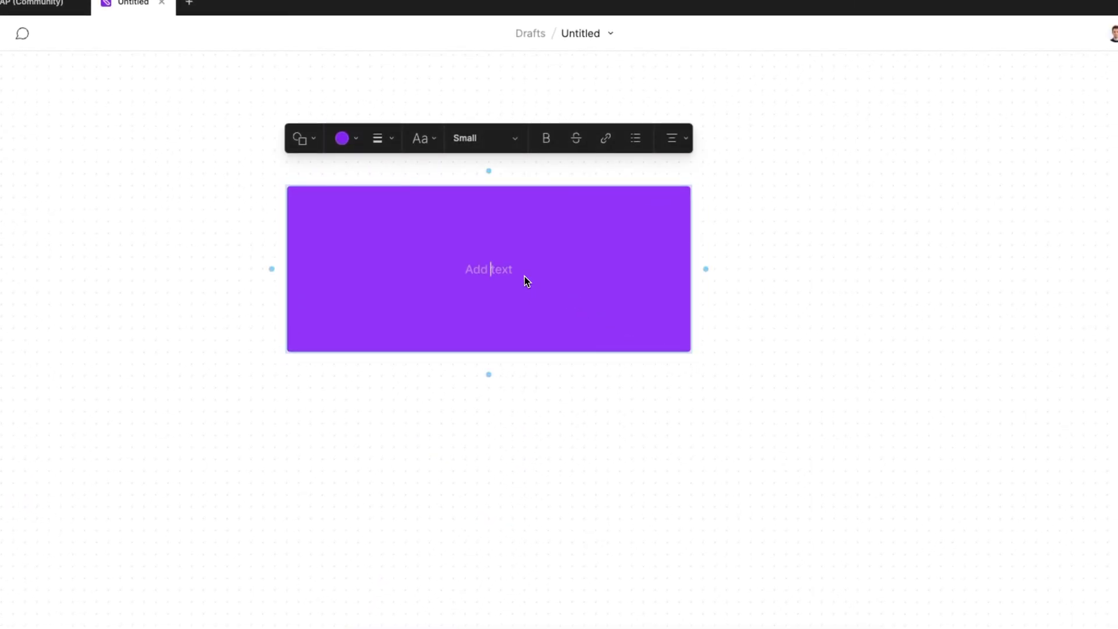
{"action": "type", "text": "Homepage"}
{"action": "scroll", "coordinate": [520, 269], "scroll_direction": "left", "scroll_amount": 2}
Make the Homepage label Extra large and bold
{"action": "left_click", "coordinate": [527, 274]}
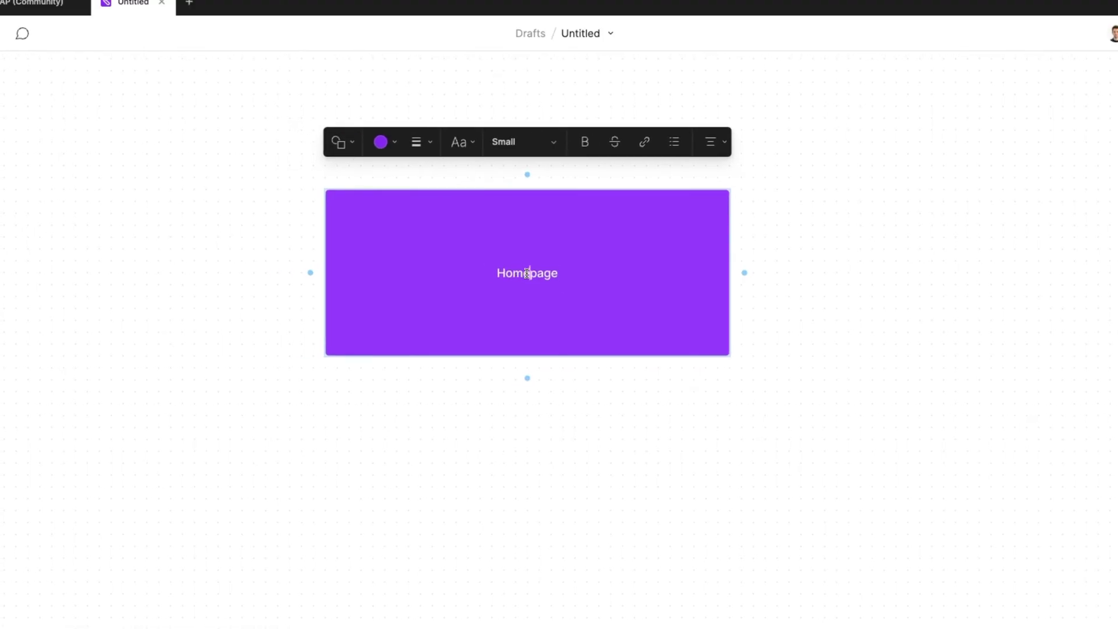
{"action": "double_click", "coordinate": [526, 273]}
{"action": "left_click", "coordinate": [524, 146]}
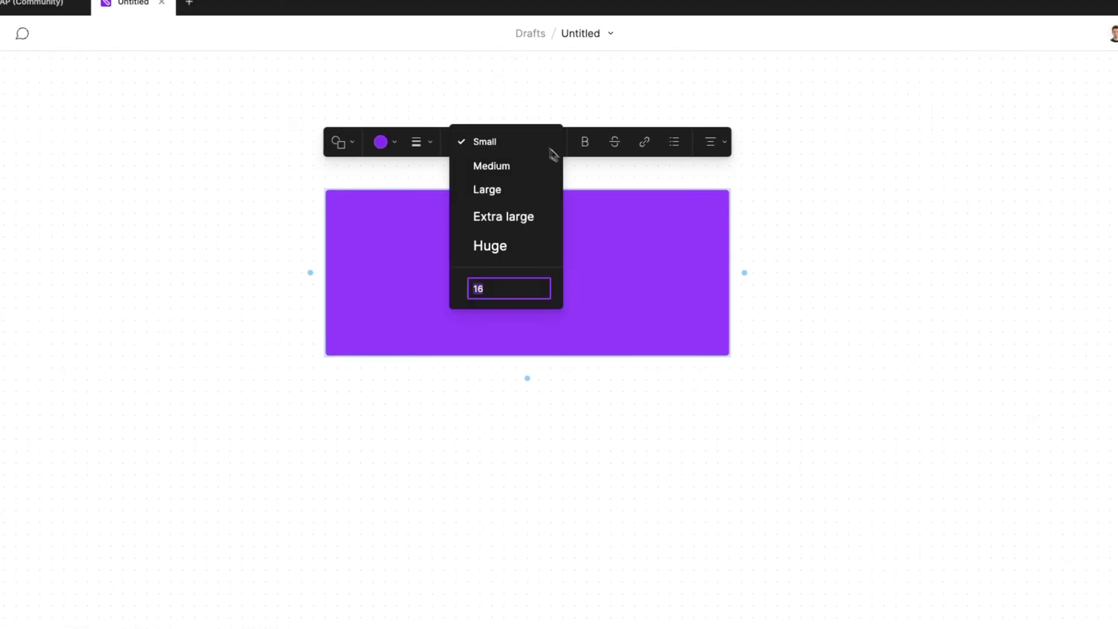
{"action": "left_click", "coordinate": [533, 222]}
{"action": "key", "text": "super+b"}
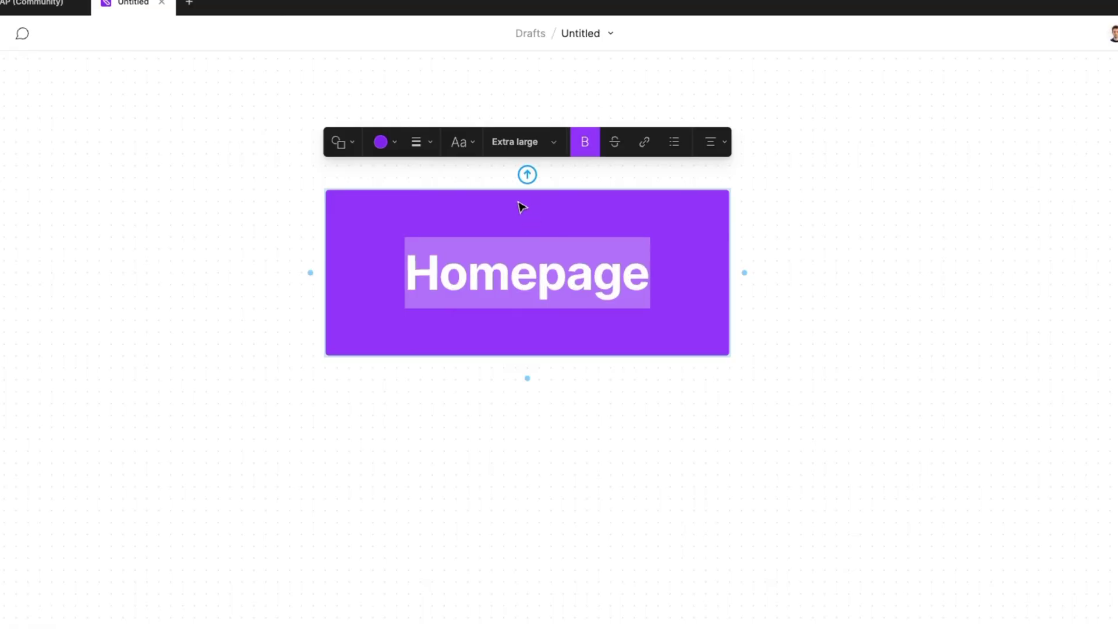
{"action": "left_click", "coordinate": [783, 251]}
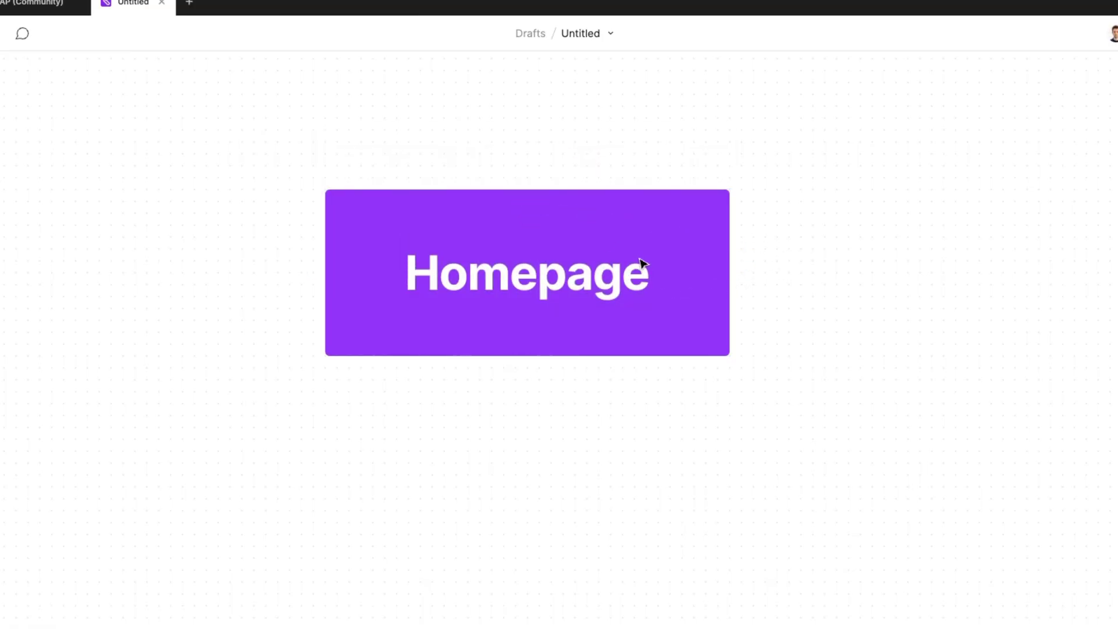
{"action": "left_click", "coordinate": [643, 224]}
Add a connected square box below Homepage labelled Inner page
{"action": "scroll", "coordinate": [637, 222], "scroll_direction": "down", "scroll_amount": 3}
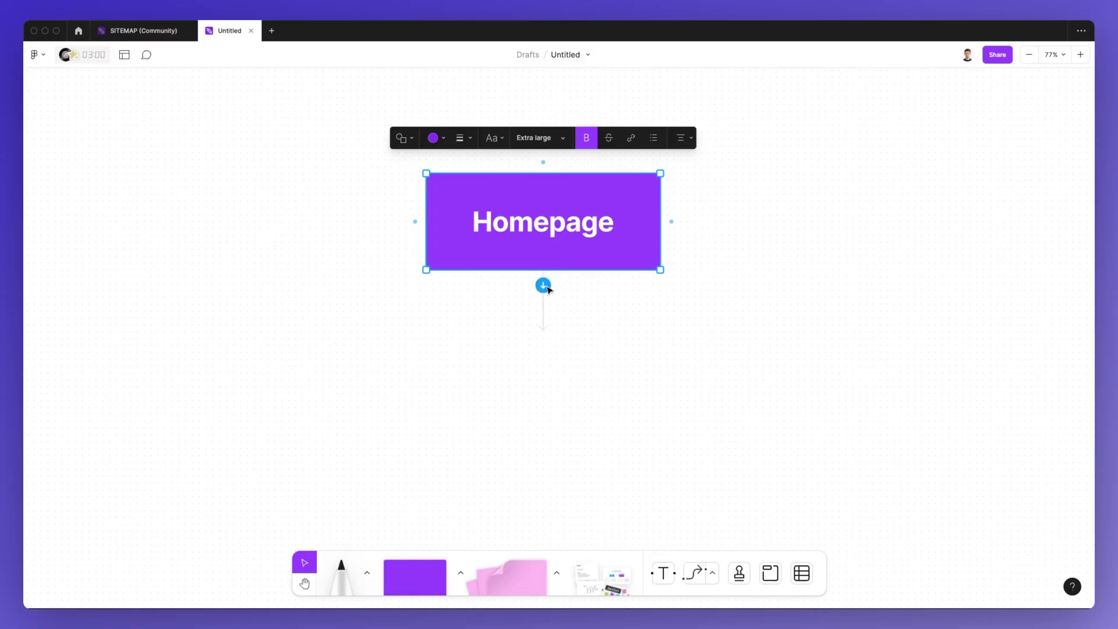
{"action": "left_click", "coordinate": [547, 288]}
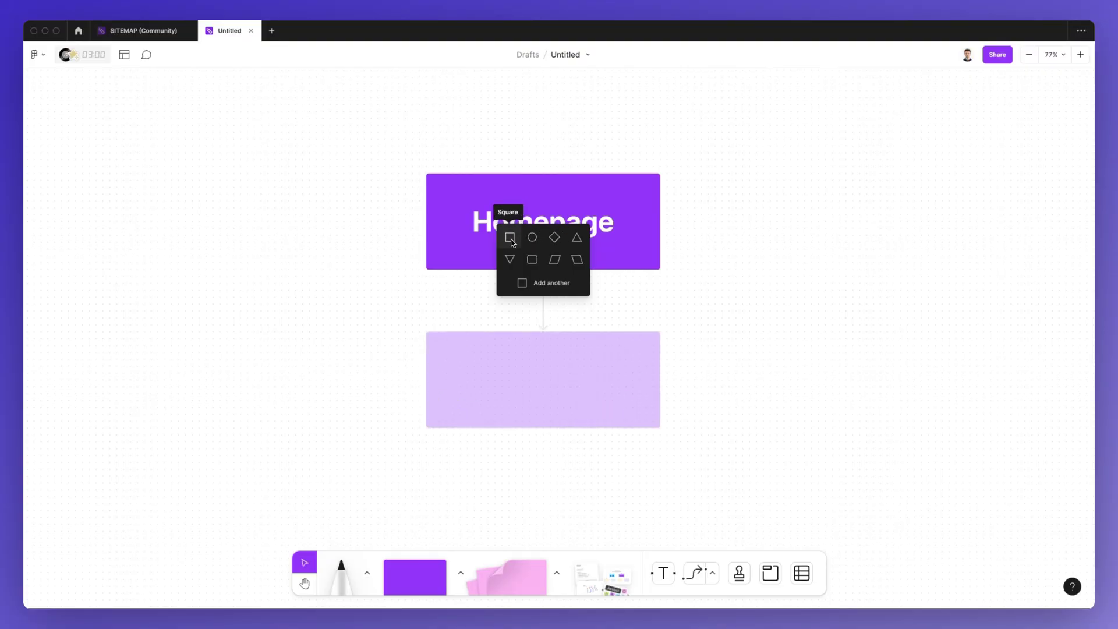
{"action": "left_click", "coordinate": [510, 239]}
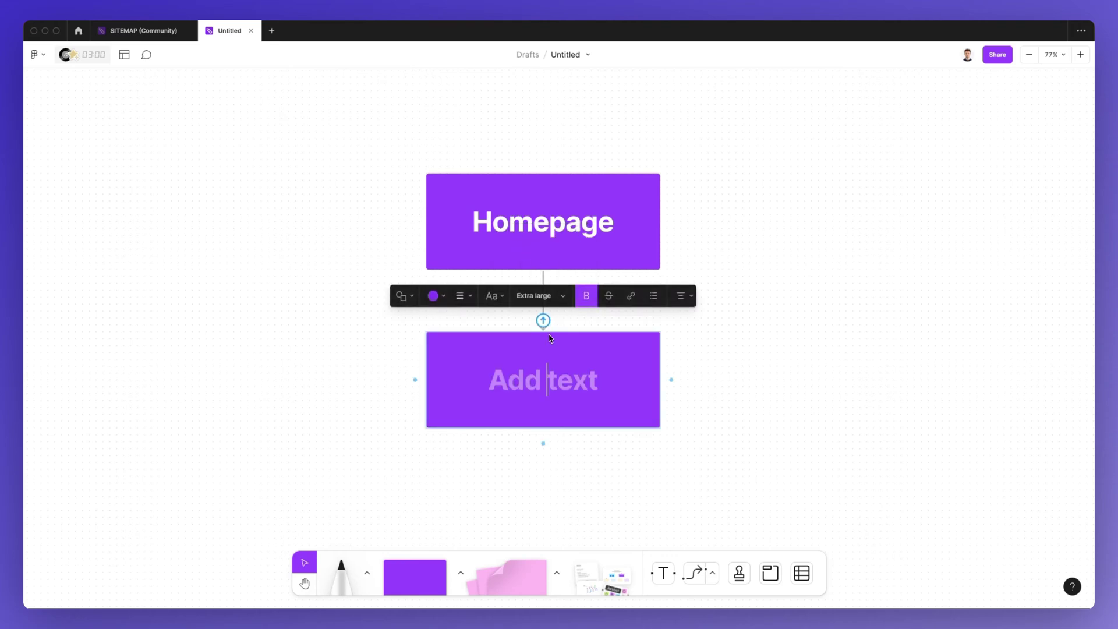
{"action": "type", "text": "Inne"}
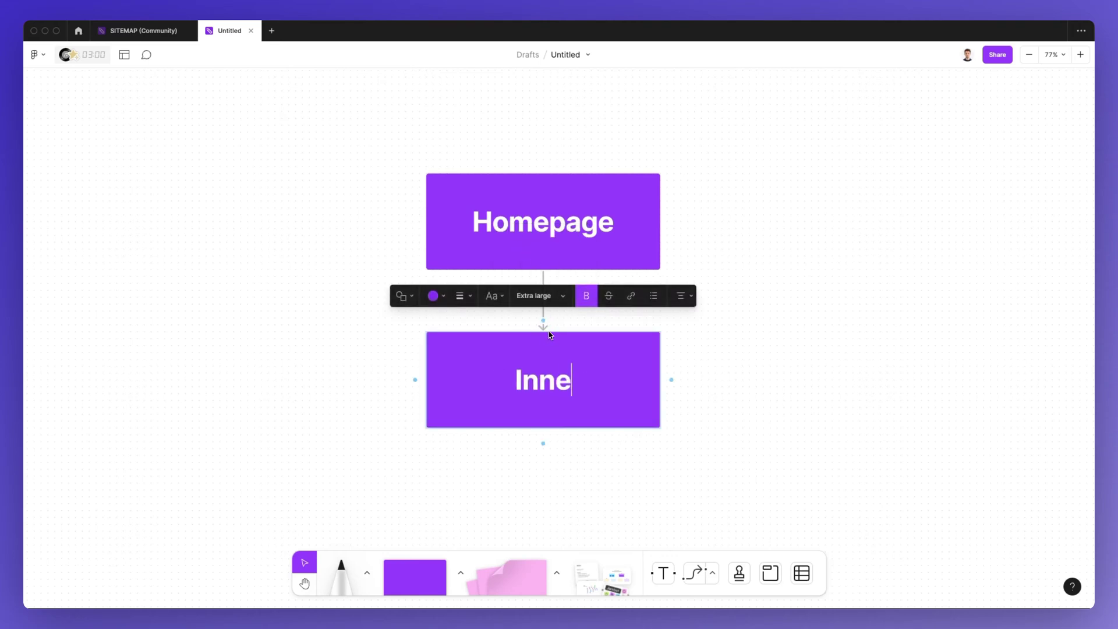
{"action": "type", "text": "r page"}
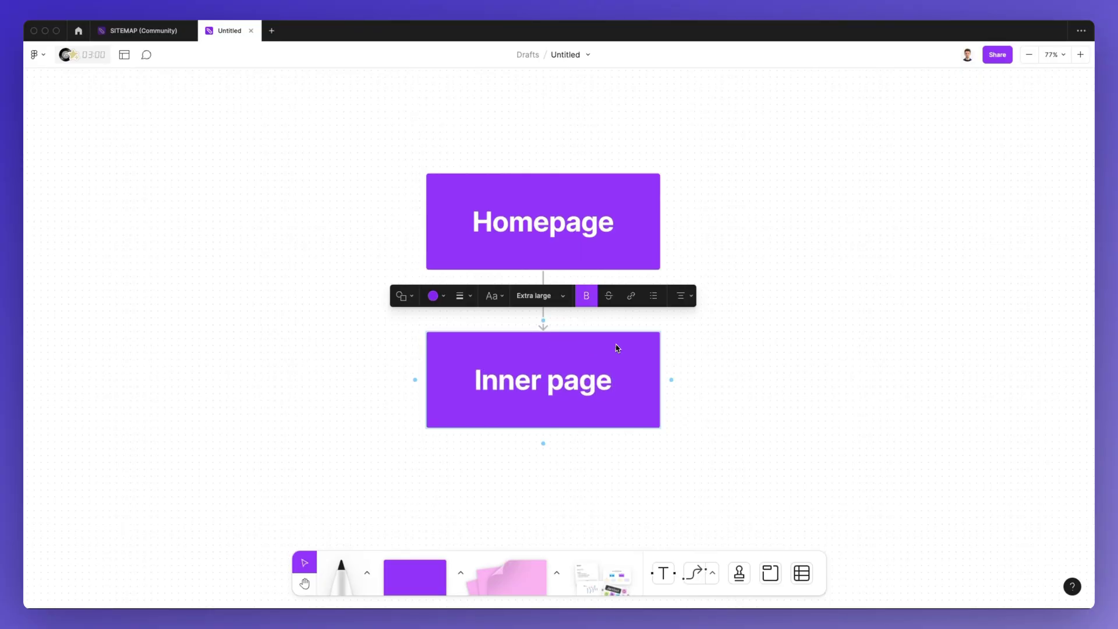
Fill the Inner page box light lavender, then fine-tune it to a paler lilac
{"action": "left_click", "coordinate": [439, 300]}
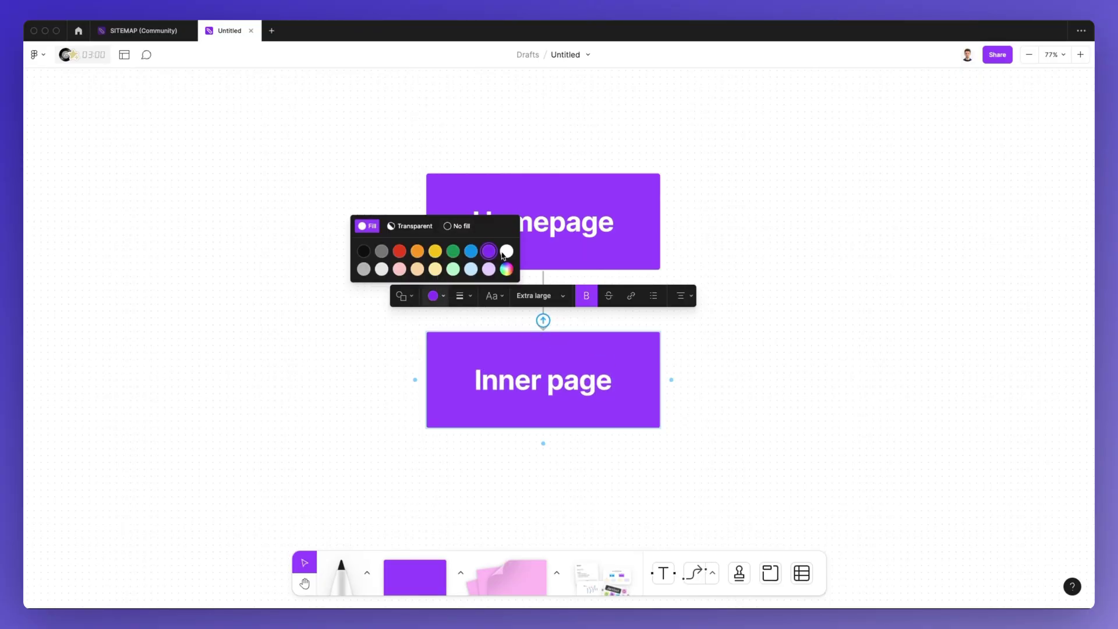
{"action": "left_click", "coordinate": [490, 269]}
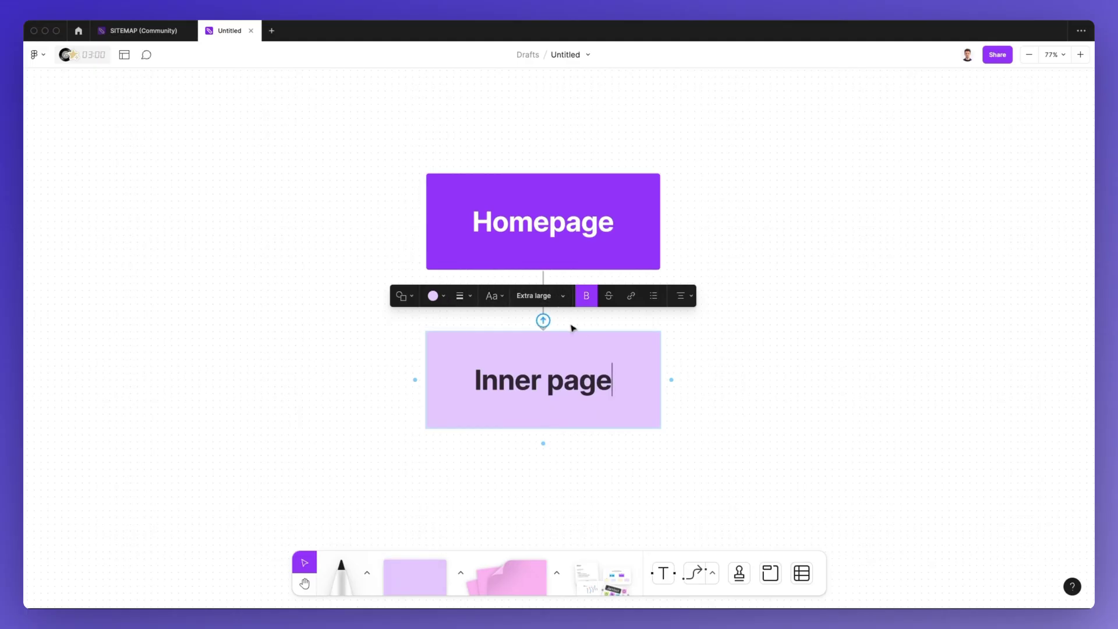
{"action": "left_click", "coordinate": [709, 350]}
{"action": "left_click", "coordinate": [626, 352]}
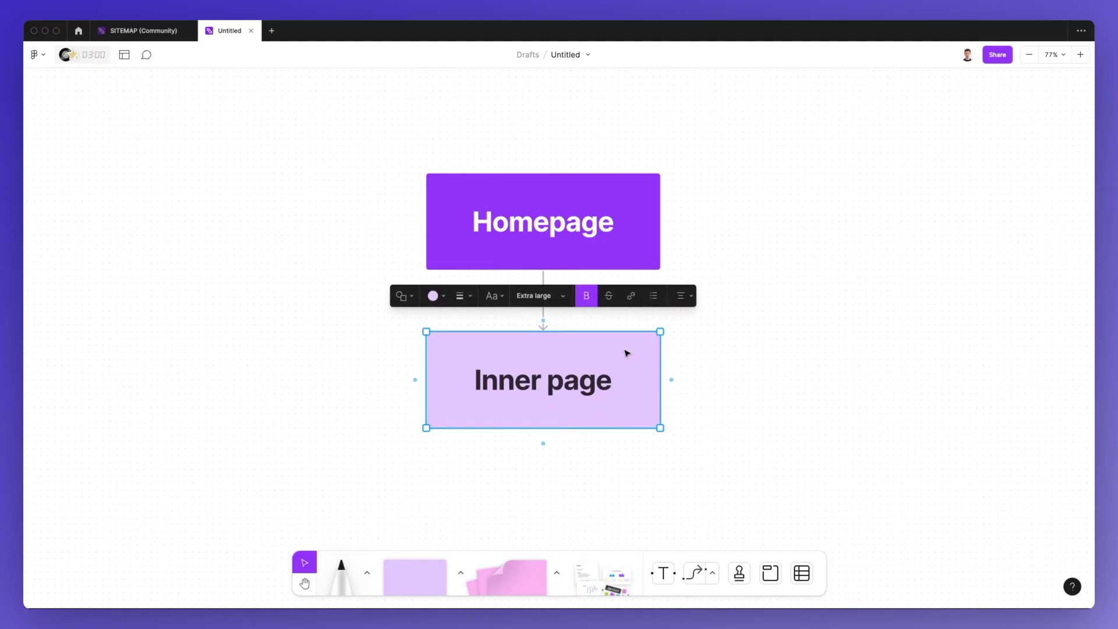
{"action": "left_click", "coordinate": [434, 296]}
{"action": "left_click", "coordinate": [506, 269]}
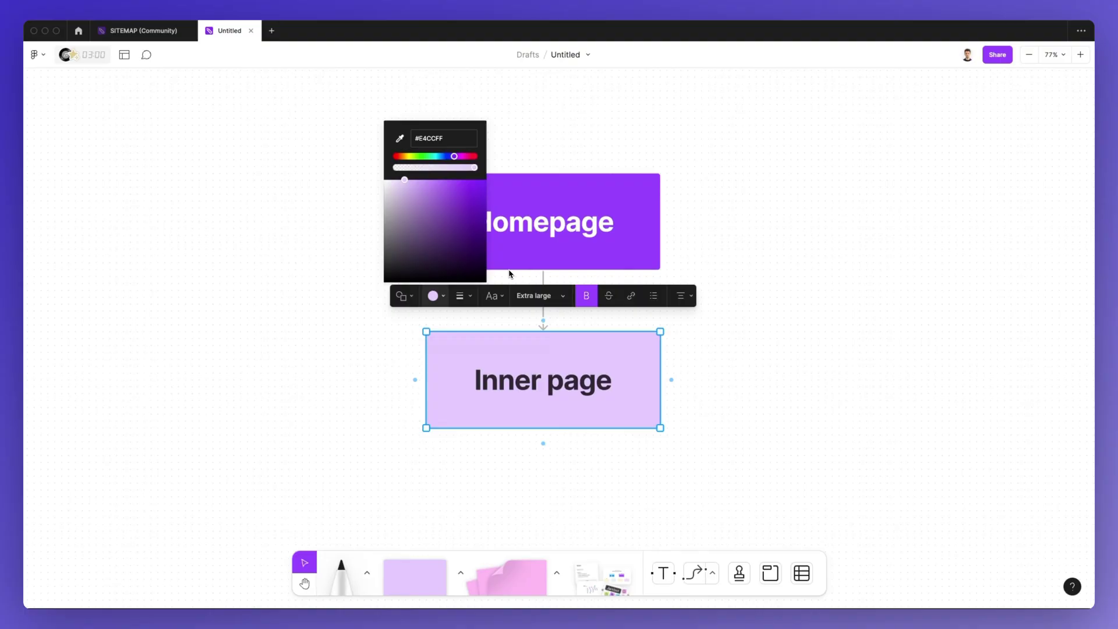
{"action": "left_click_drag", "start_coordinate": [411, 181], "coordinate": [453, 158]}
Add a new connected box to the right of Homepage
{"action": "left_click", "coordinate": [716, 142]}
{"action": "scroll", "coordinate": [734, 289], "scroll_direction": "down", "scroll_amount": 5}
{"action": "left_click", "coordinate": [666, 261]}
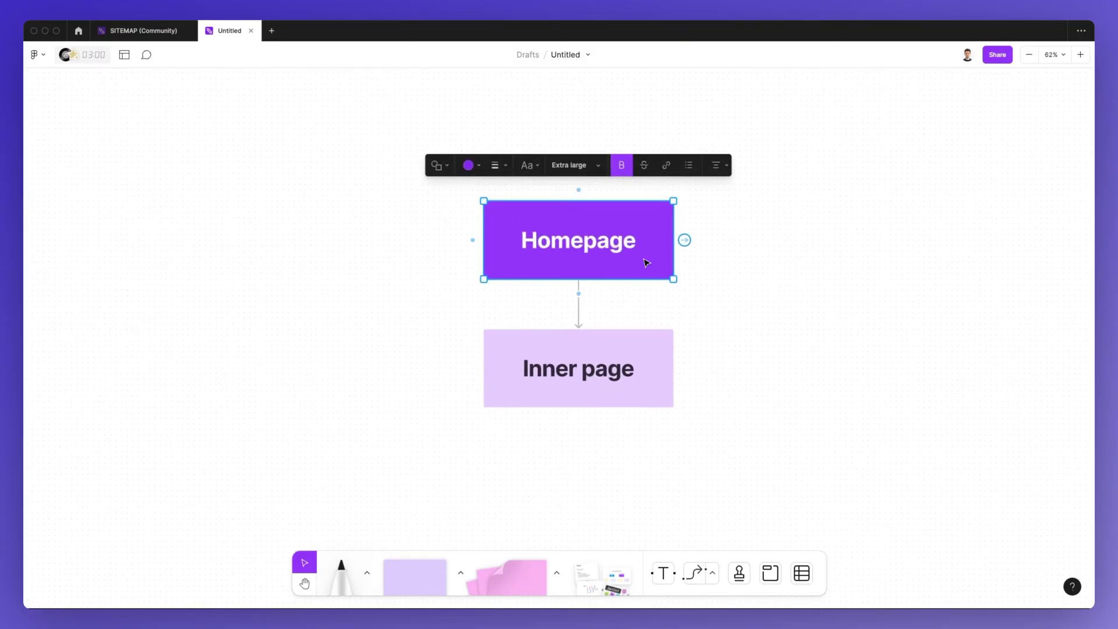
{"action": "left_click_drag", "start_coordinate": [685, 247], "coordinate": [813, 348]}
{"action": "left_click", "coordinate": [652, 193]}
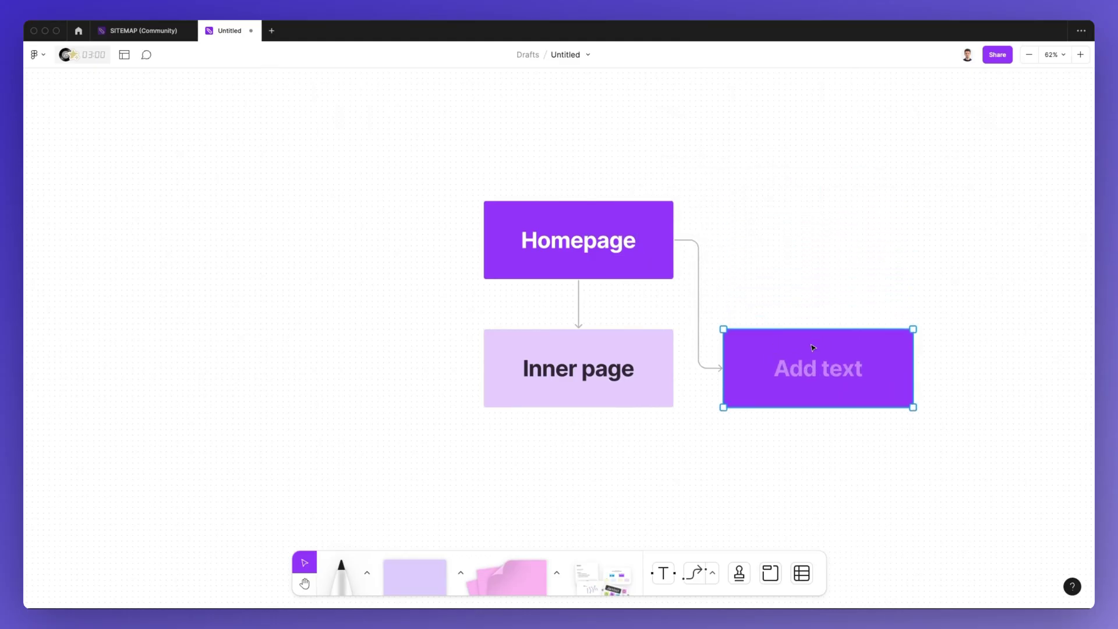
Label the right box Inner page by copying the existing label, and fill it light lilac
{"action": "double_click", "coordinate": [584, 365]}
{"action": "key", "text": "super+c"}
{"action": "double_click", "coordinate": [815, 362]}
{"action": "key", "text": "super+v"}
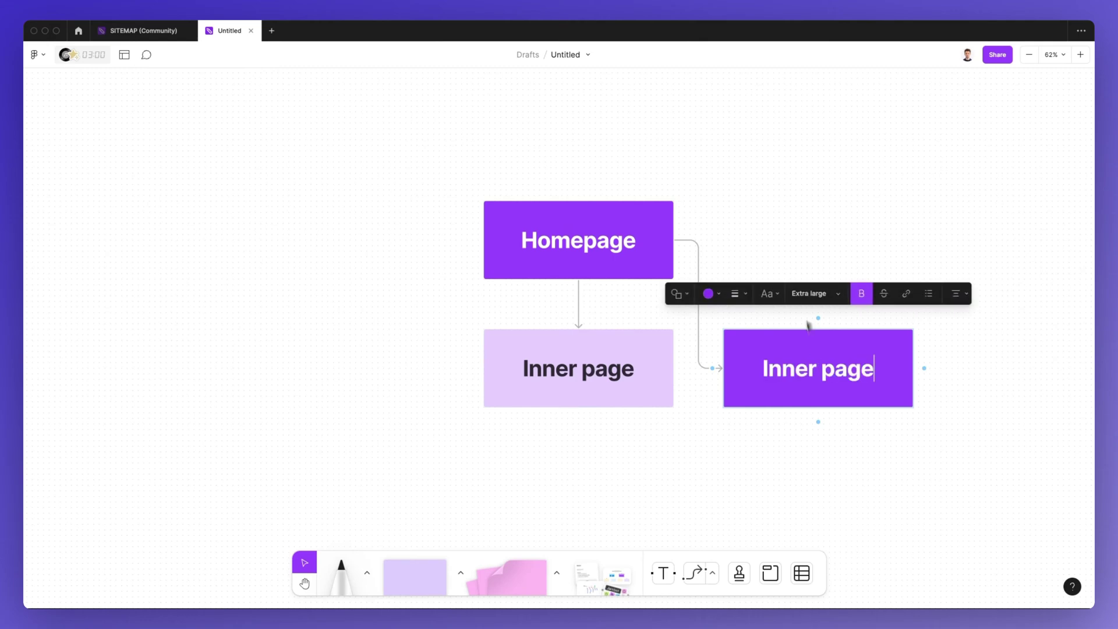
{"action": "left_click", "coordinate": [811, 250]}
{"action": "left_click", "coordinate": [797, 348]}
{"action": "left_click", "coordinate": [715, 295]}
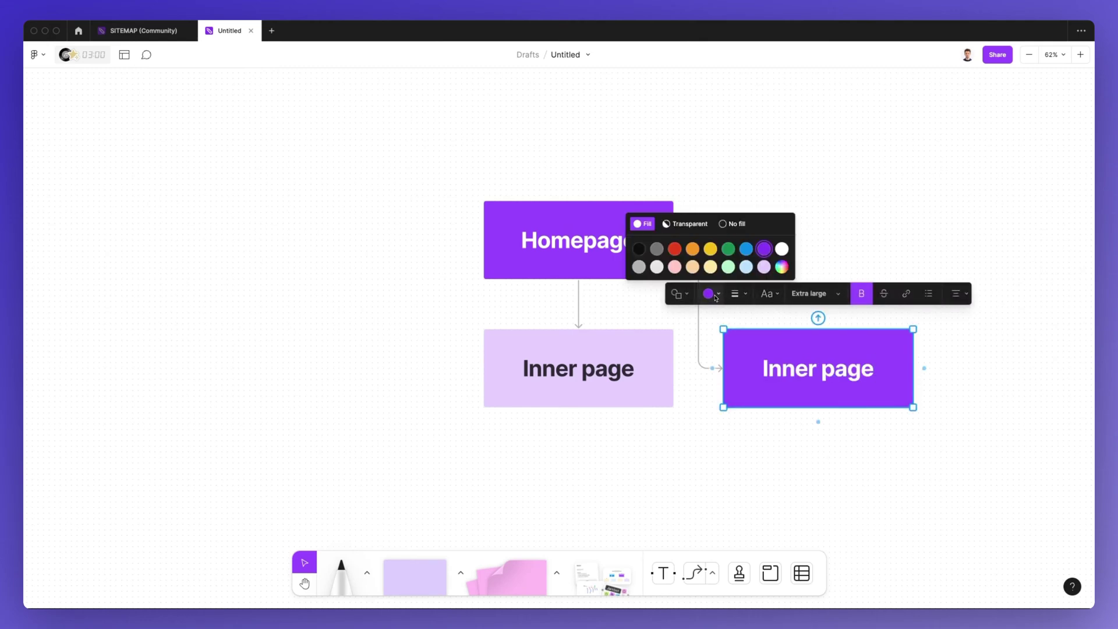
{"action": "left_click", "coordinate": [764, 270]}
{"action": "left_click", "coordinate": [858, 200]}
Move the left Inner page box lower and select the extra Inner page box beneath it
{"action": "scroll", "coordinate": [604, 374], "scroll_direction": "down", "scroll_amount": 3}
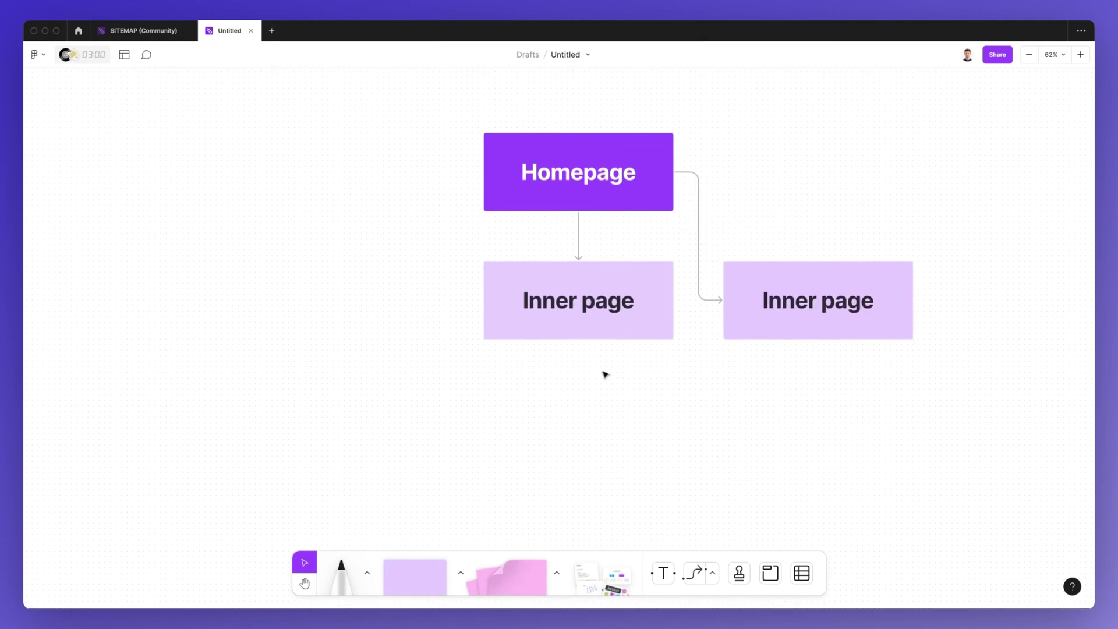
{"action": "left_click", "coordinate": [597, 296]}
{"action": "left_click_drag", "start_coordinate": [597, 296], "coordinate": [597, 387]}
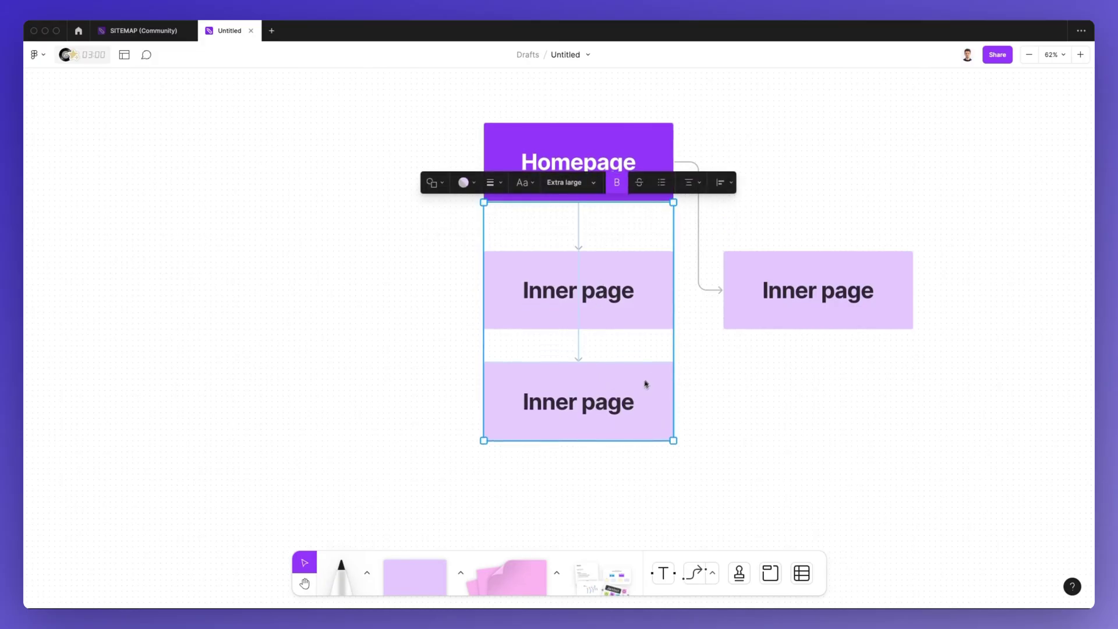
{"action": "left_click", "coordinate": [697, 420]}
{"action": "left_click", "coordinate": [597, 386]}
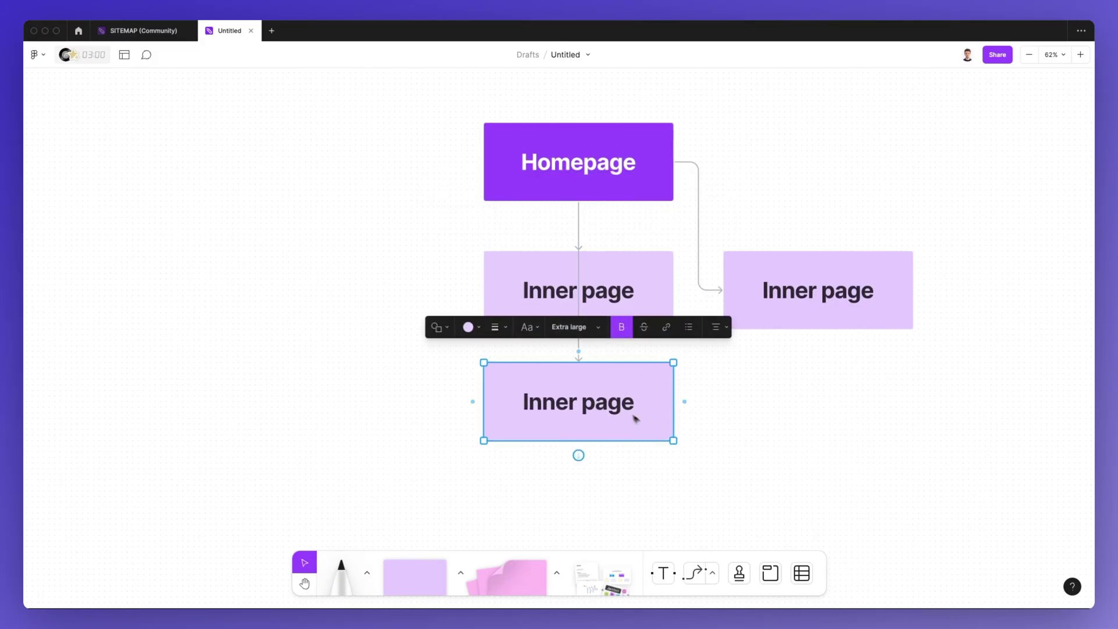
Delete the extra Inner page box and add a connected rectangle labelled 1 below the left Inner page
{"action": "key", "text": "Delete"}
{"action": "left_click", "coordinate": [652, 323]}
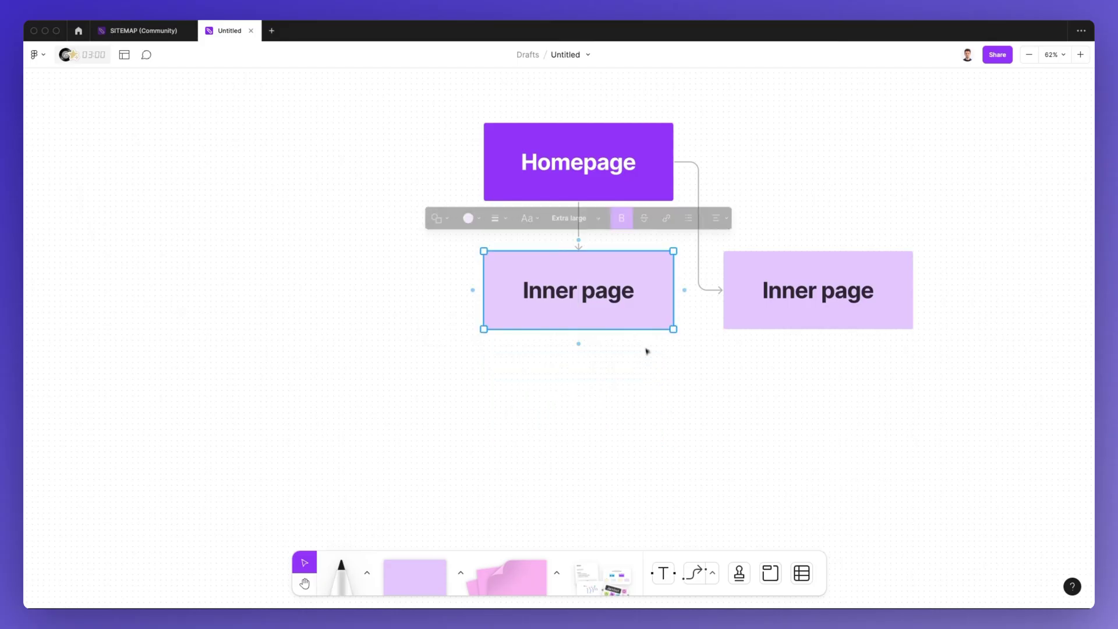
{"action": "left_click_drag", "start_coordinate": [579, 342], "coordinate": [597, 408]}
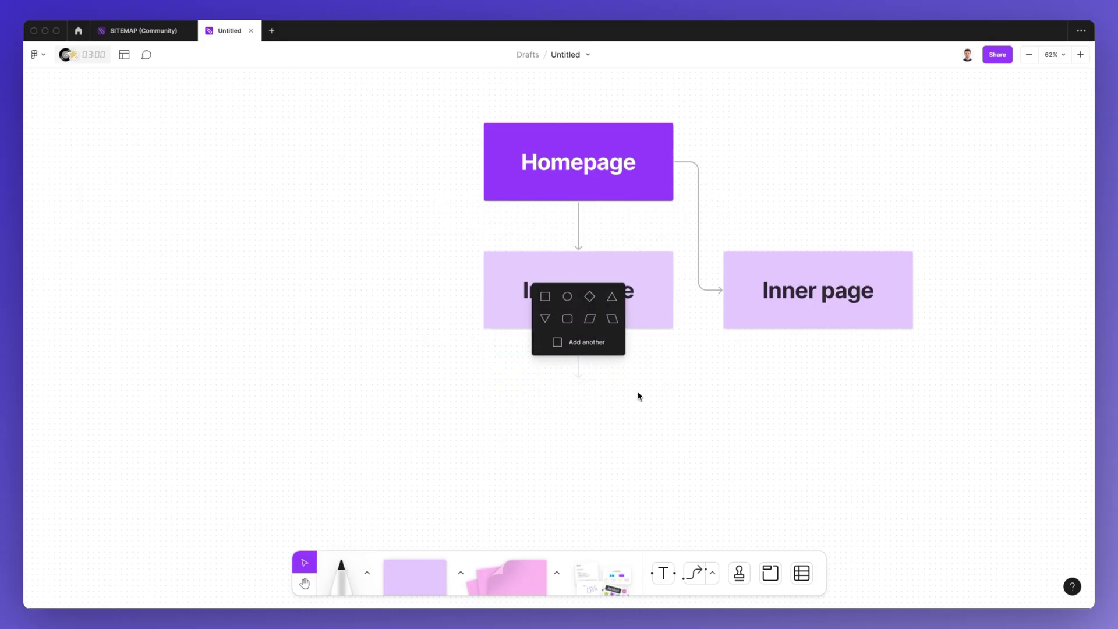
{"action": "left_click", "coordinate": [545, 298]}
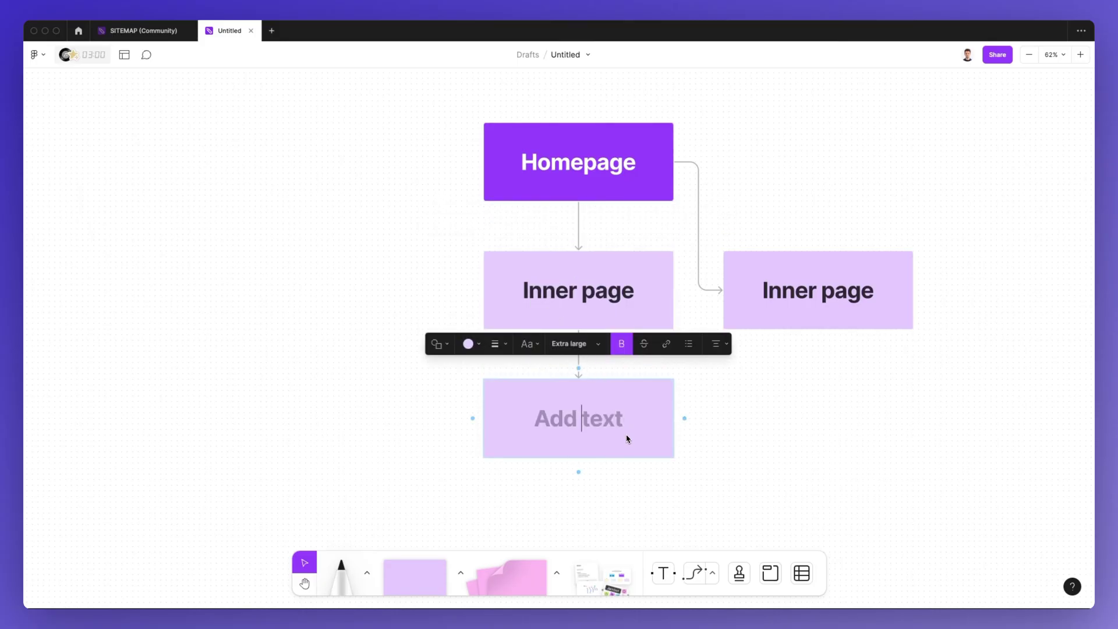
{"action": "type", "text": "1"}
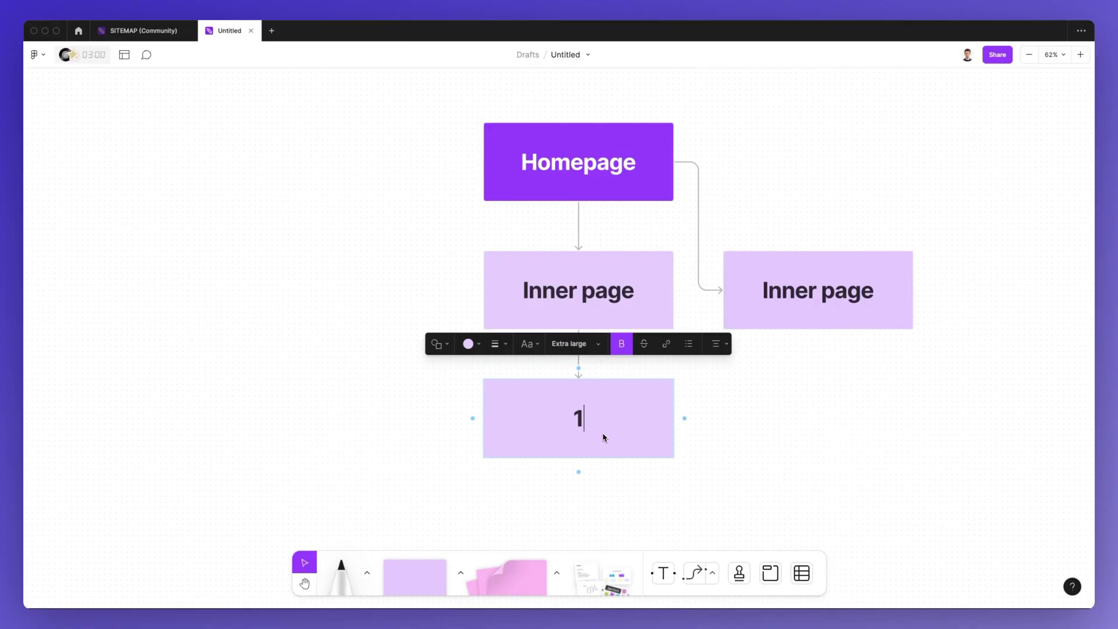
{"action": "key", "text": "Escape"}
Resize box 1 to match the Inner page width and set its text to Large
{"action": "left_click", "coordinate": [604, 431]}
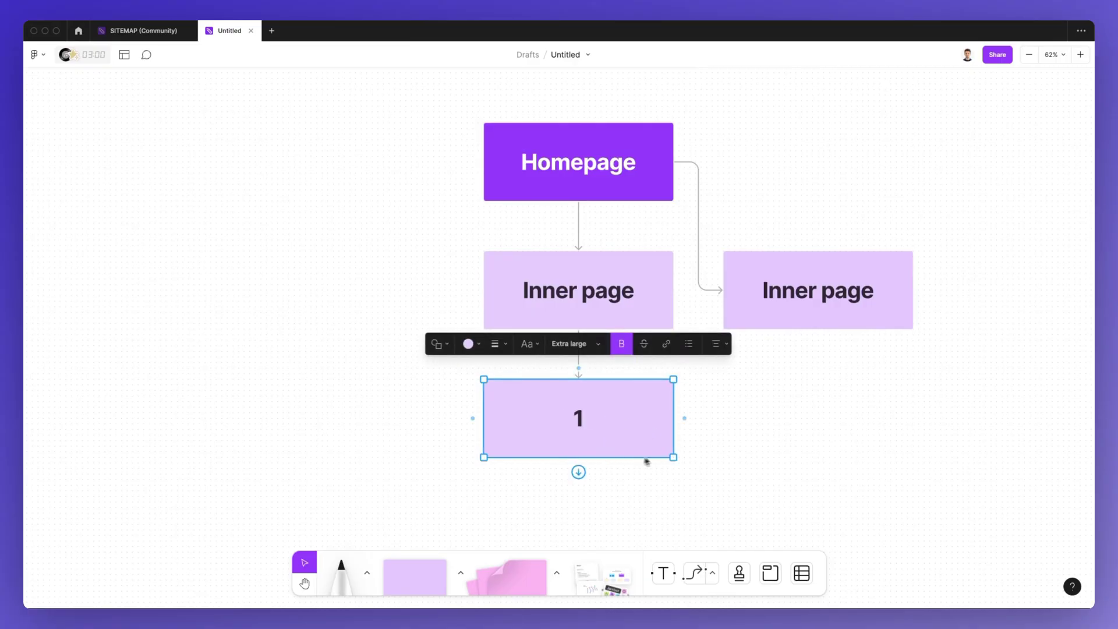
{"action": "left_click_drag", "start_coordinate": [673, 457], "coordinate": [645, 445]}
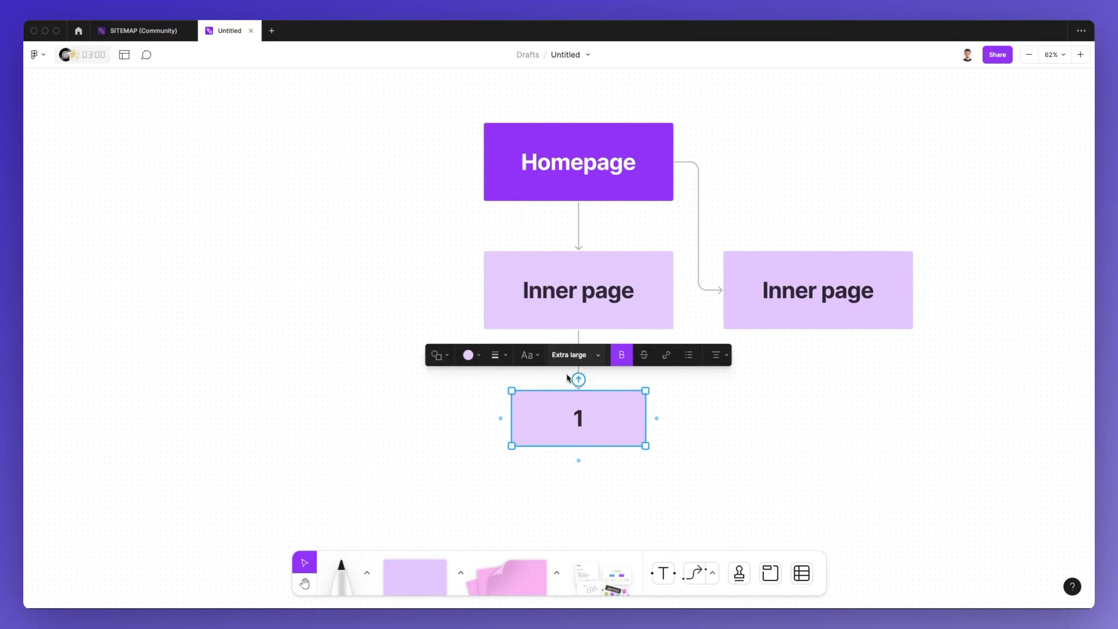
{"action": "left_click", "coordinate": [576, 356]}
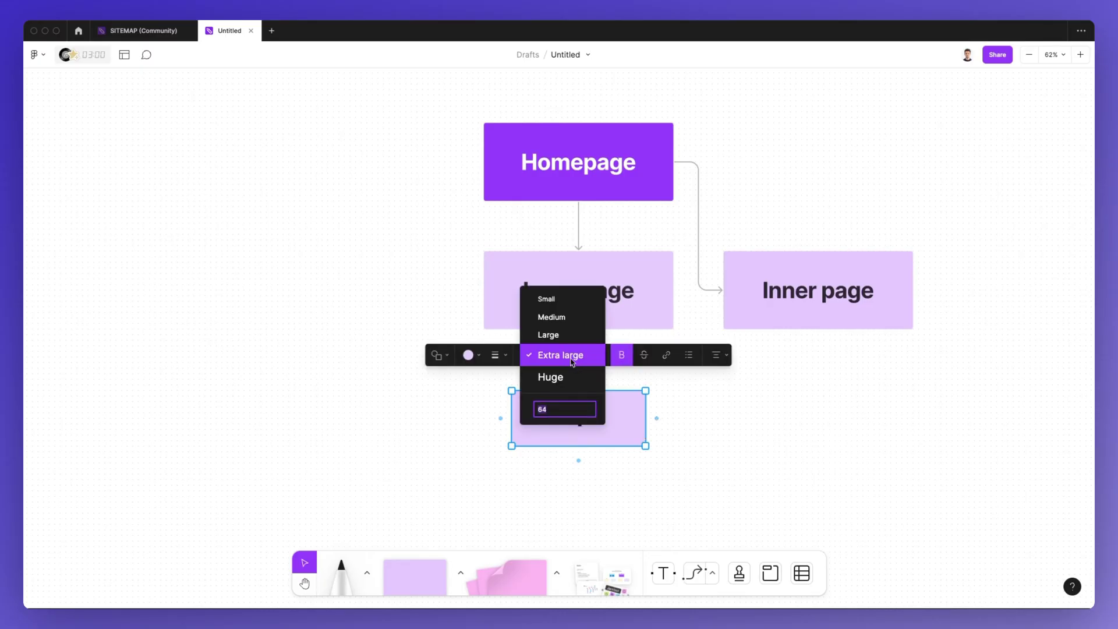
{"action": "left_click", "coordinate": [565, 334]}
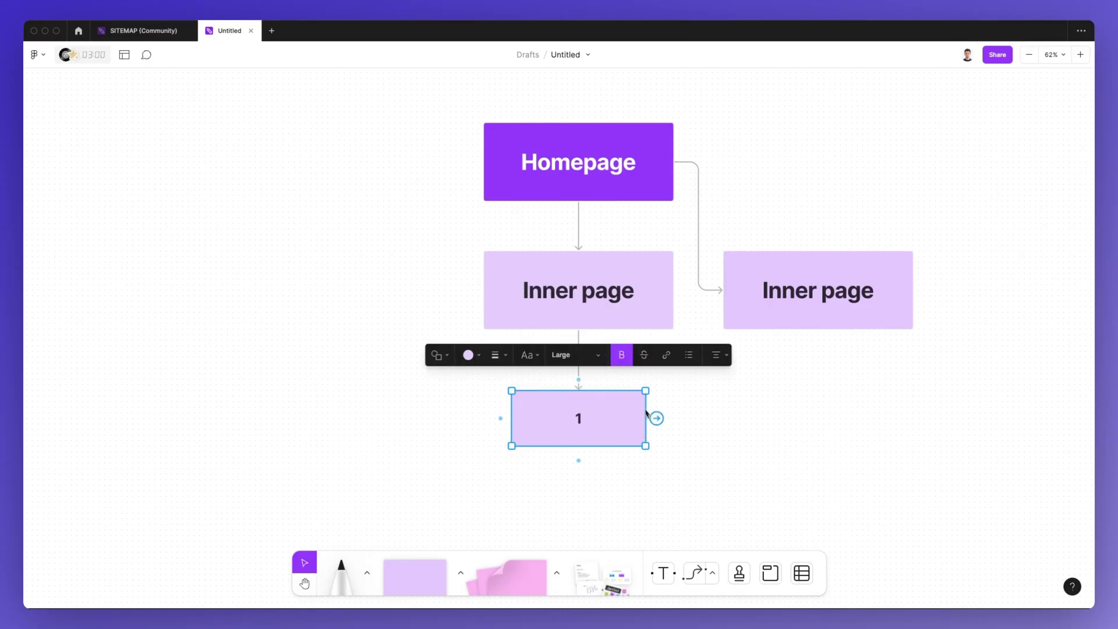
{"action": "left_click_drag", "start_coordinate": [646, 426], "coordinate": [674, 426]}
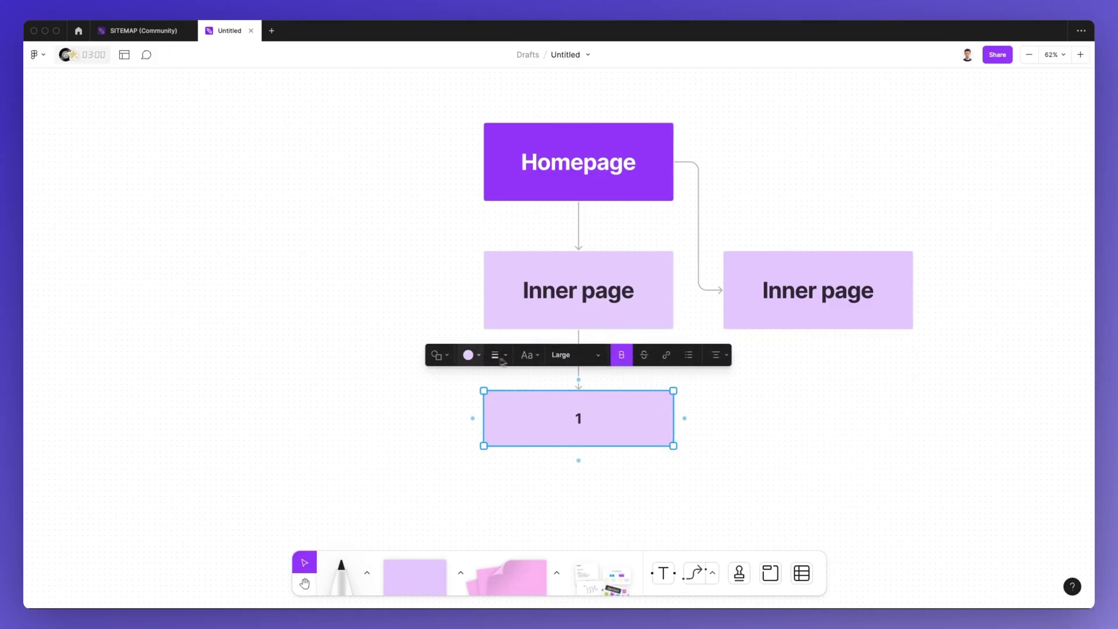
Fill box 1 light grey, undoing an accidental copy of it
{"action": "left_click", "coordinate": [468, 355]}
{"action": "left_click", "coordinate": [417, 328]}
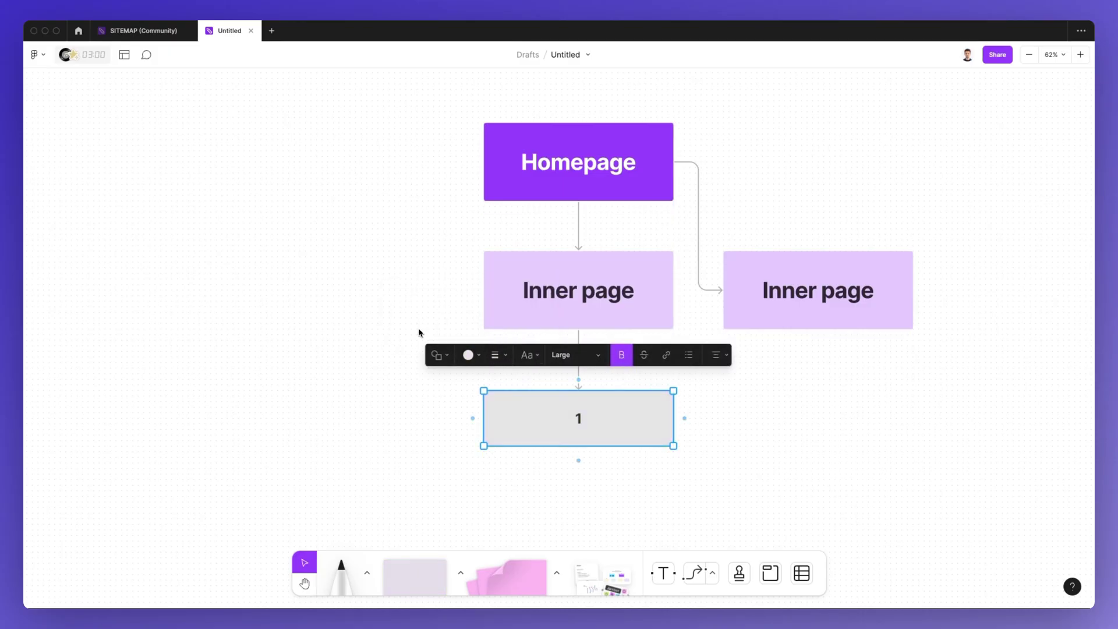
{"action": "left_click", "coordinate": [788, 404]}
{"action": "scroll", "coordinate": [658, 379], "scroll_direction": "down", "scroll_amount": 2}
{"action": "left_click_drag", "start_coordinate": [658, 378], "coordinate": [613, 452]}
{"action": "key", "text": "super+z"}
Add a connected grey rectangle labelled 2 below box 1 and view the whole sitemap
{"action": "left_click", "coordinate": [603, 405]}
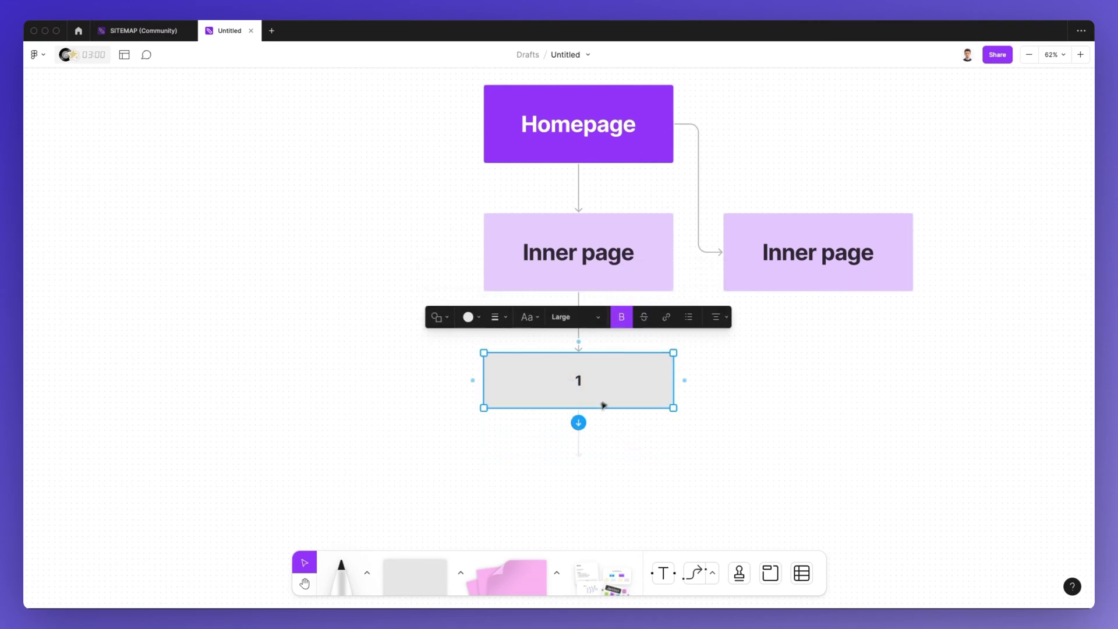
{"action": "left_click", "coordinate": [581, 423]}
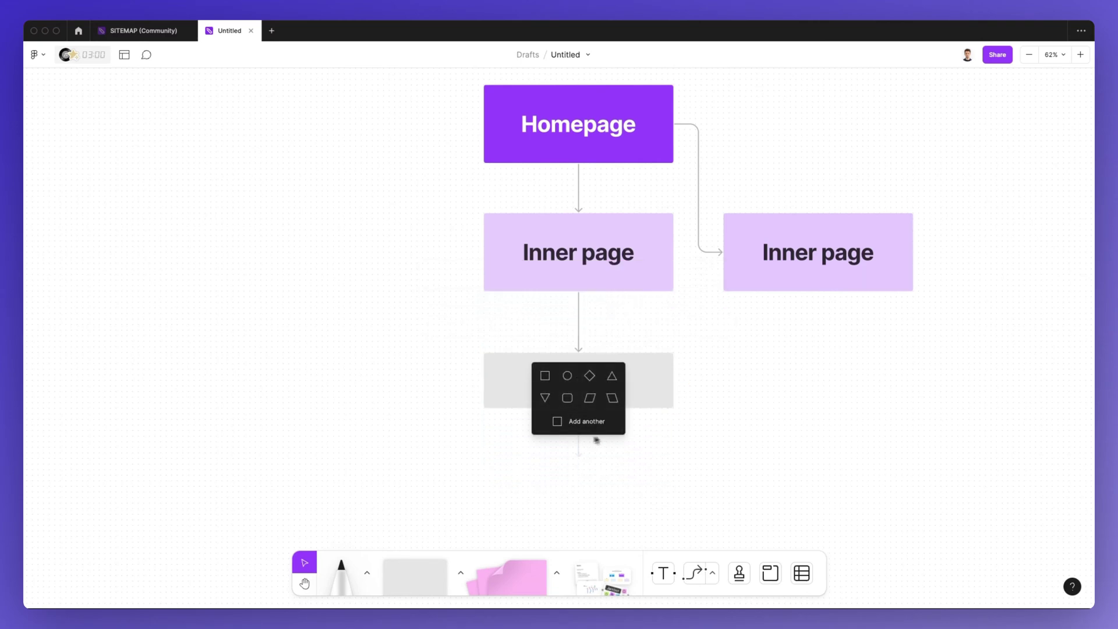
{"action": "left_click", "coordinate": [548, 377]}
{"action": "left_click", "coordinate": [770, 396]}
{"action": "left_click", "coordinate": [631, 474]}
{"action": "left_click", "coordinate": [617, 485]}
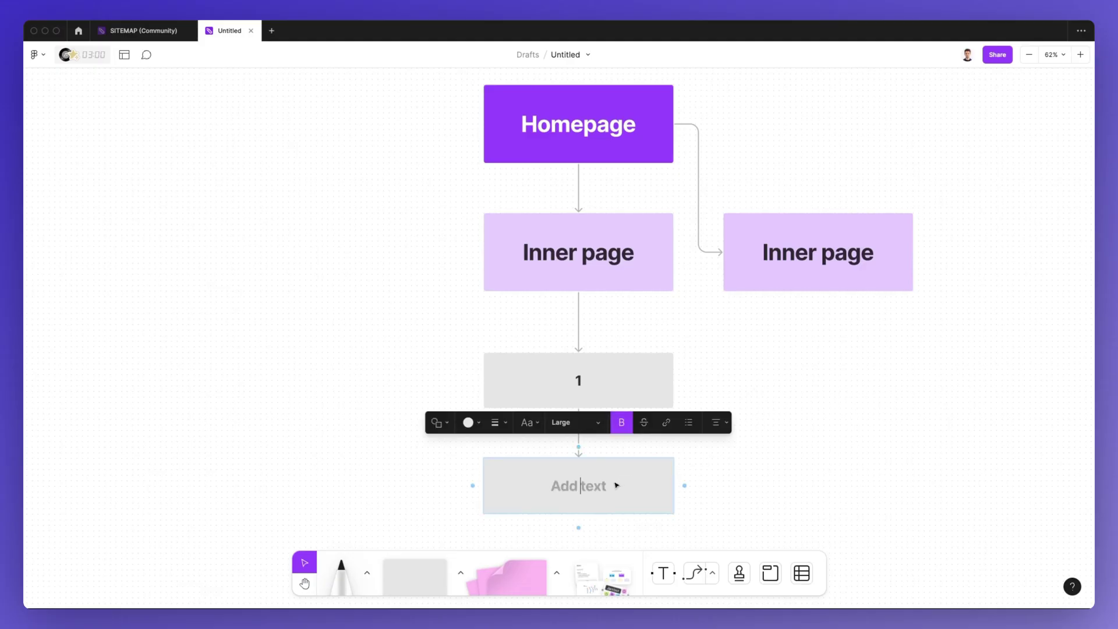
{"action": "type", "text": "2"}
{"action": "left_click", "coordinate": [760, 453]}
{"action": "scroll", "coordinate": [719, 439], "scroll_direction": "down", "scroll_amount": 3}
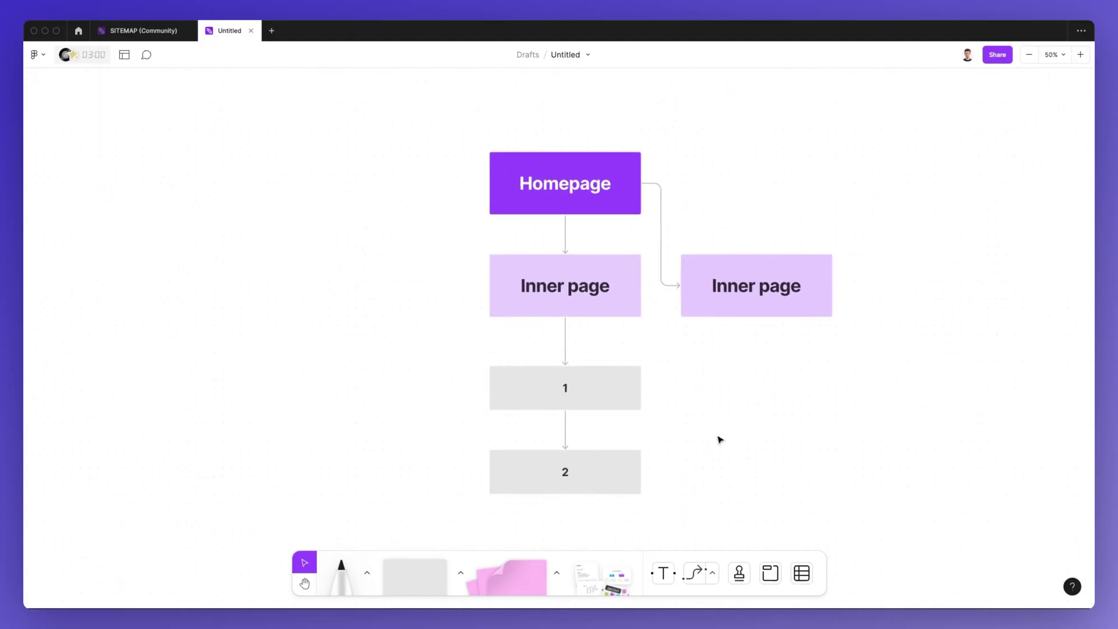
{"action": "scroll", "coordinate": [691, 411], "scroll_direction": "right", "scroll_amount": 2}
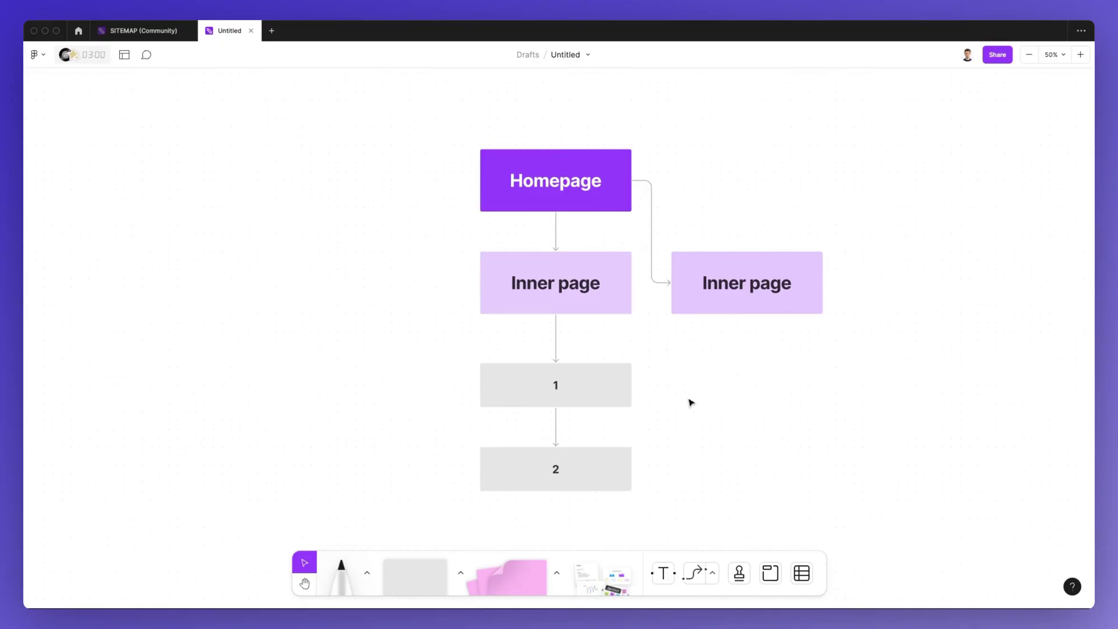
{"action": "scroll", "coordinate": [671, 394], "scroll_direction": "down", "scroll_amount": 2}
{"action": "scroll", "coordinate": [670, 395], "scroll_direction": "right", "scroll_amount": 2}
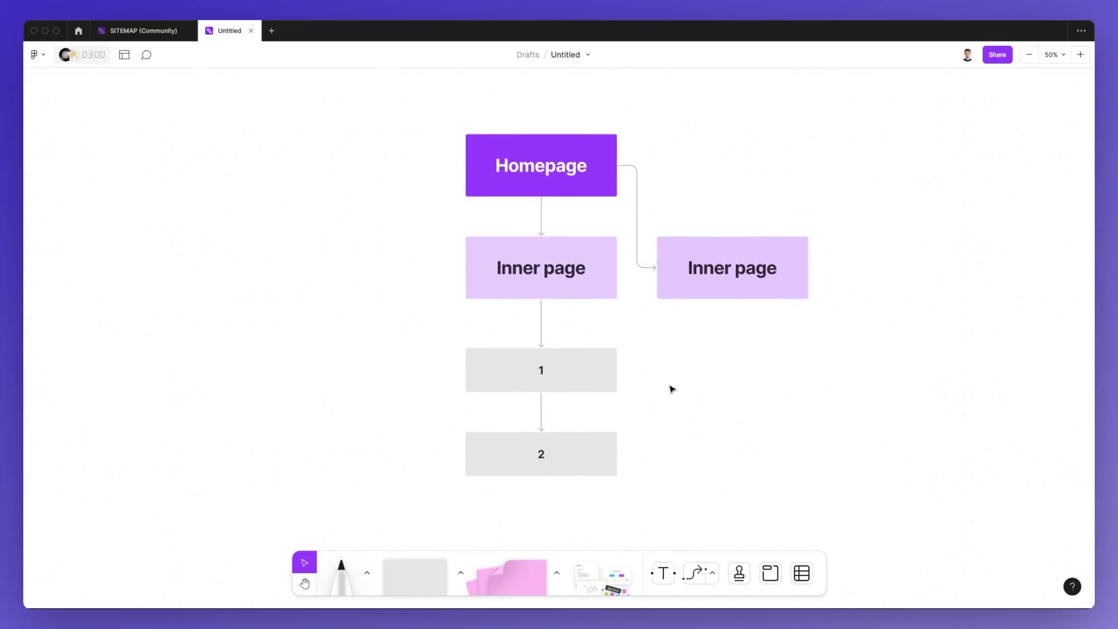
{"action": "scroll", "coordinate": [670, 384], "scroll_direction": "down", "scroll_amount": 1}
{"action": "scroll", "coordinate": [671, 385], "scroll_direction": "left", "scroll_amount": 1}
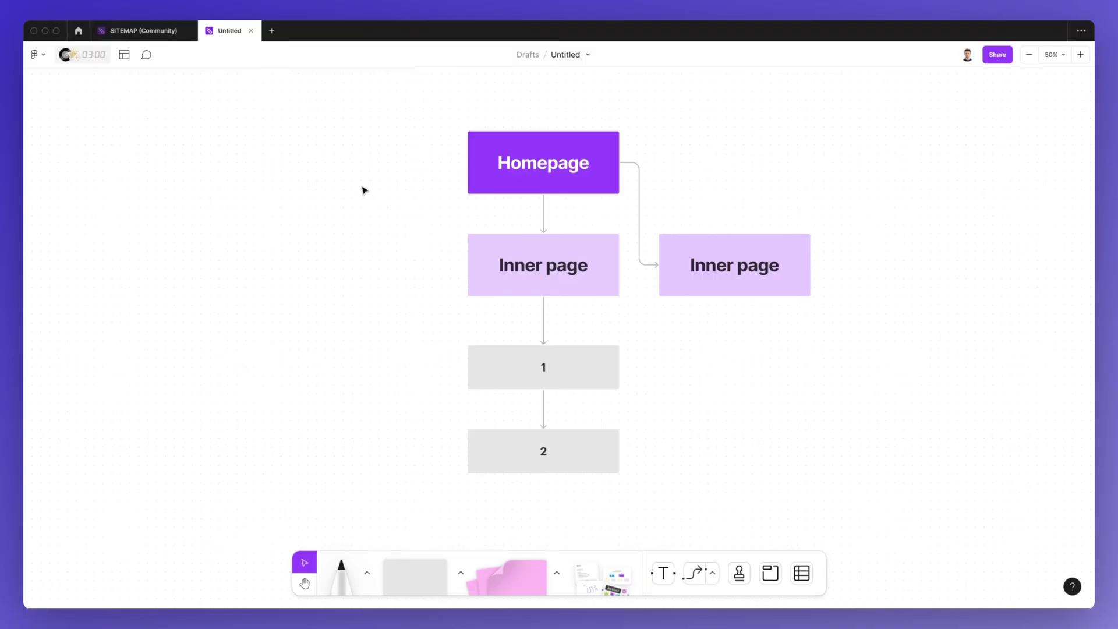
Go to Figma Community via the account menu and search for 'sitemap'
{"action": "left_click", "coordinate": [79, 32]}
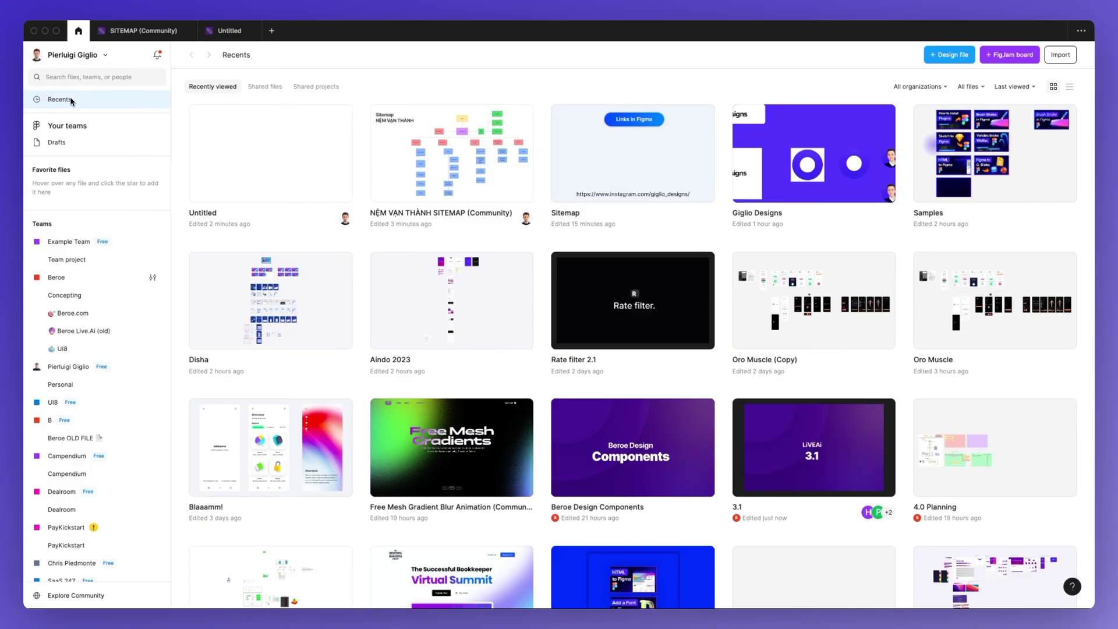
{"action": "left_click", "coordinate": [72, 54]}
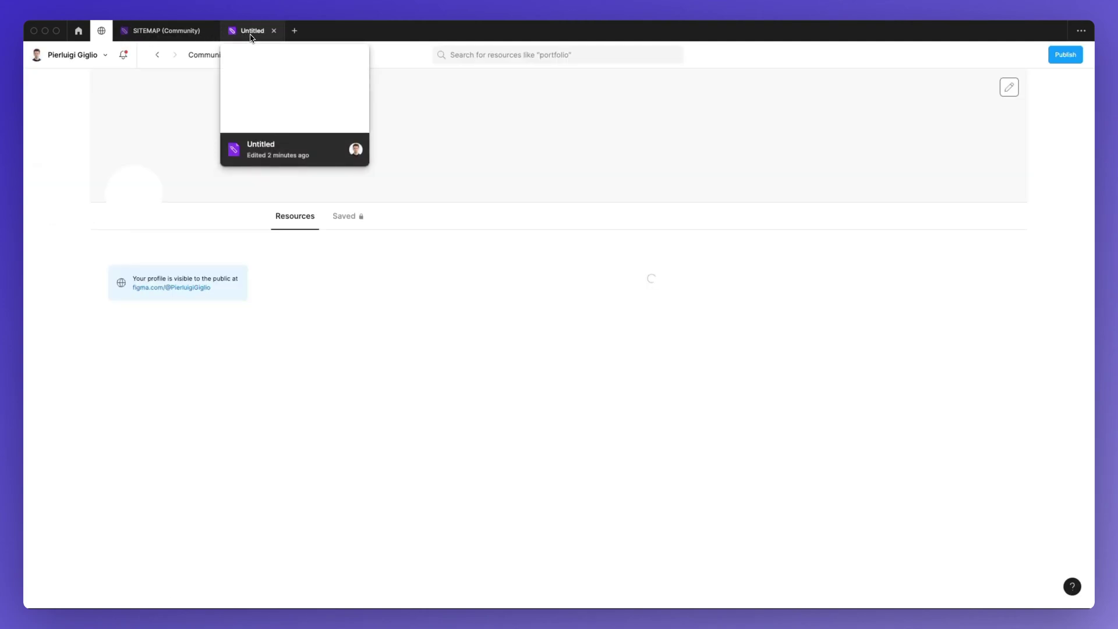
{"action": "left_click", "coordinate": [199, 56]}
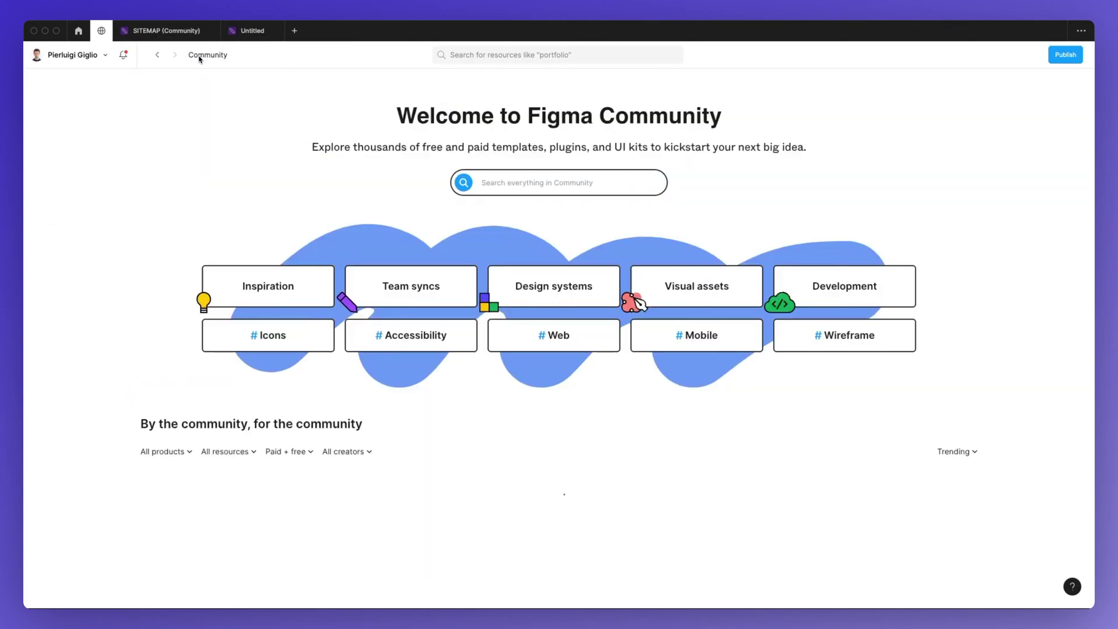
{"action": "left_click", "coordinate": [492, 182]}
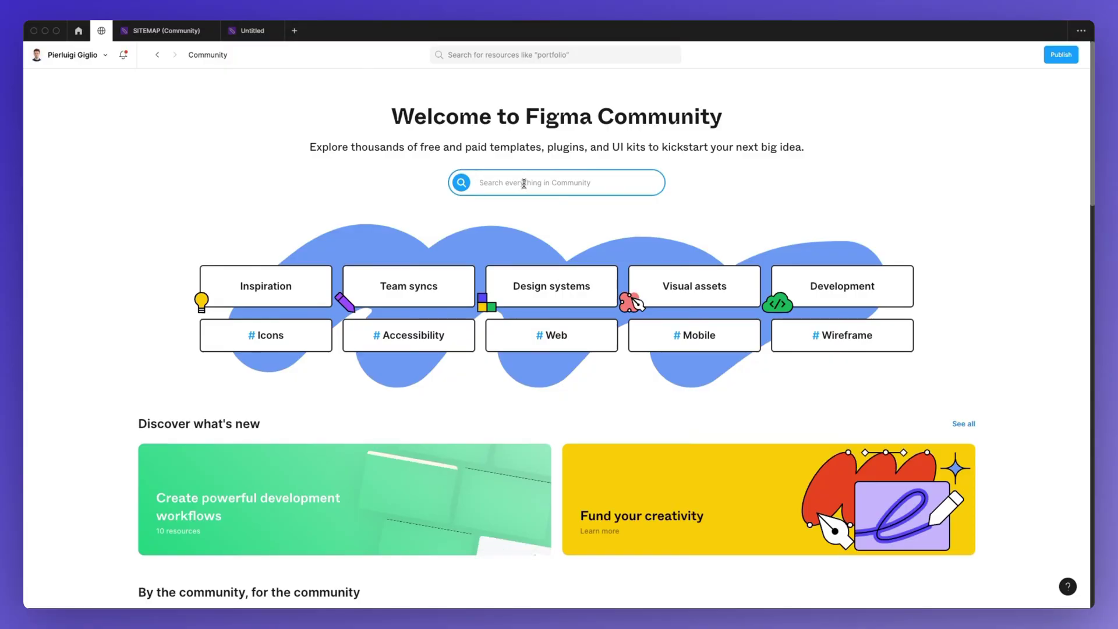
{"action": "type", "text": "sitemap"}
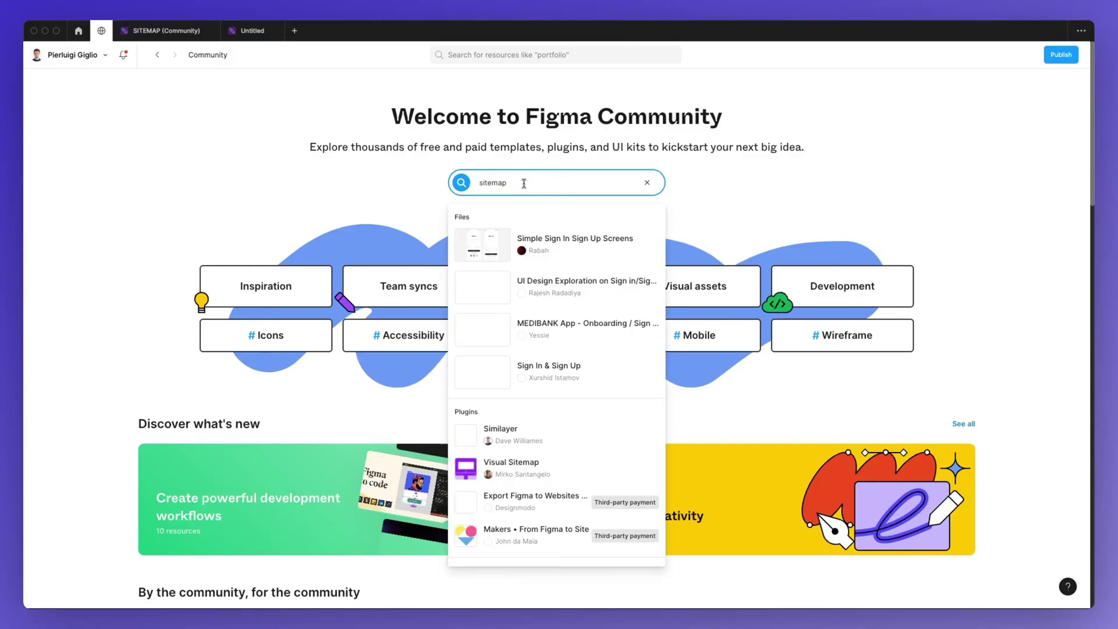
{"action": "key", "text": "Return"}
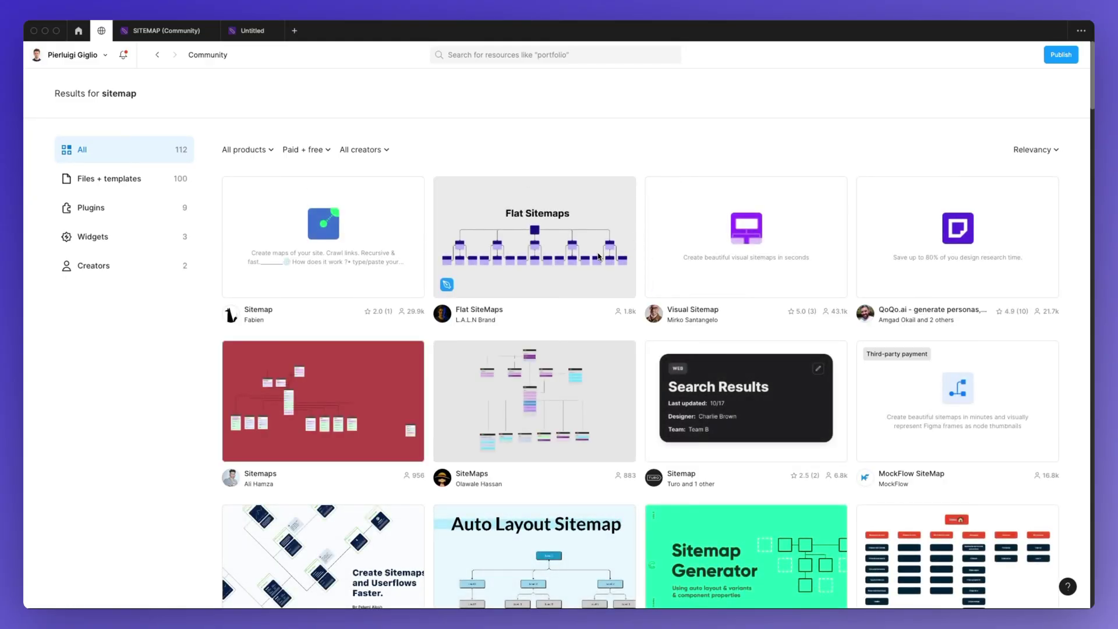
Scroll the sitemap results and open the Auto Layout Sitemap template
{"action": "scroll", "coordinate": [599, 257], "scroll_direction": "down", "scroll_amount": 5}
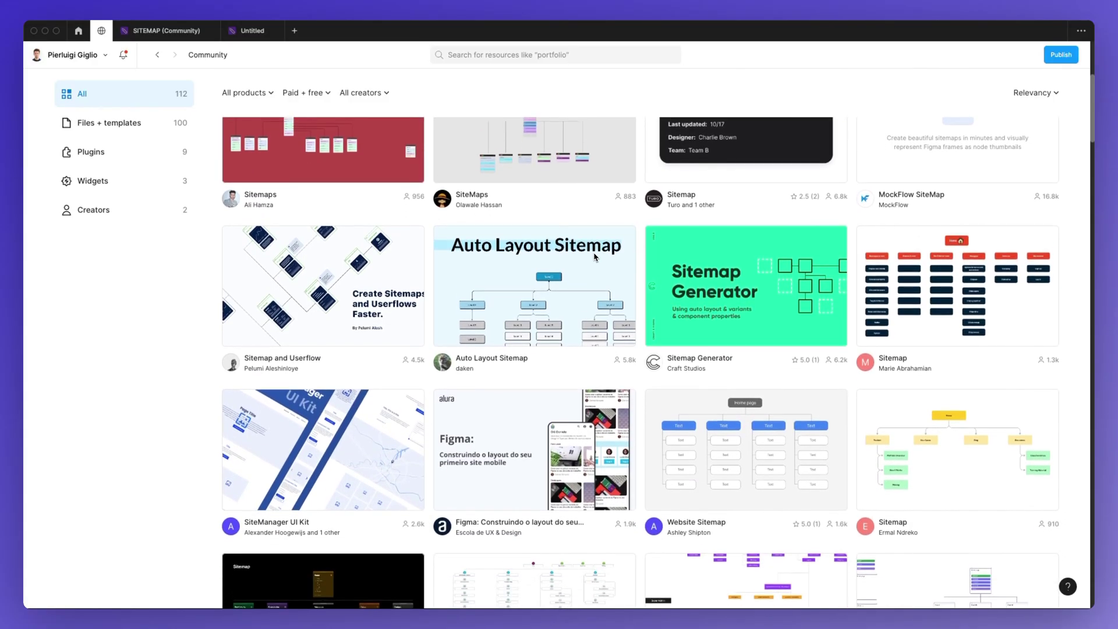
{"action": "scroll", "coordinate": [593, 256], "scroll_direction": "down", "scroll_amount": 4}
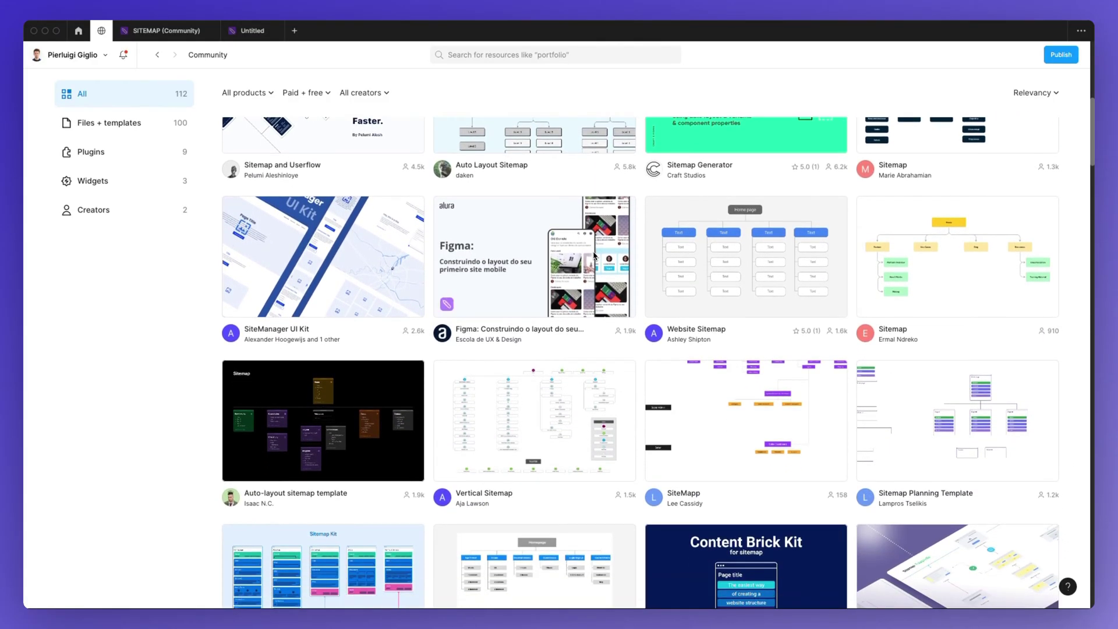
{"action": "scroll", "coordinate": [531, 264], "scroll_direction": "up", "scroll_amount": 4}
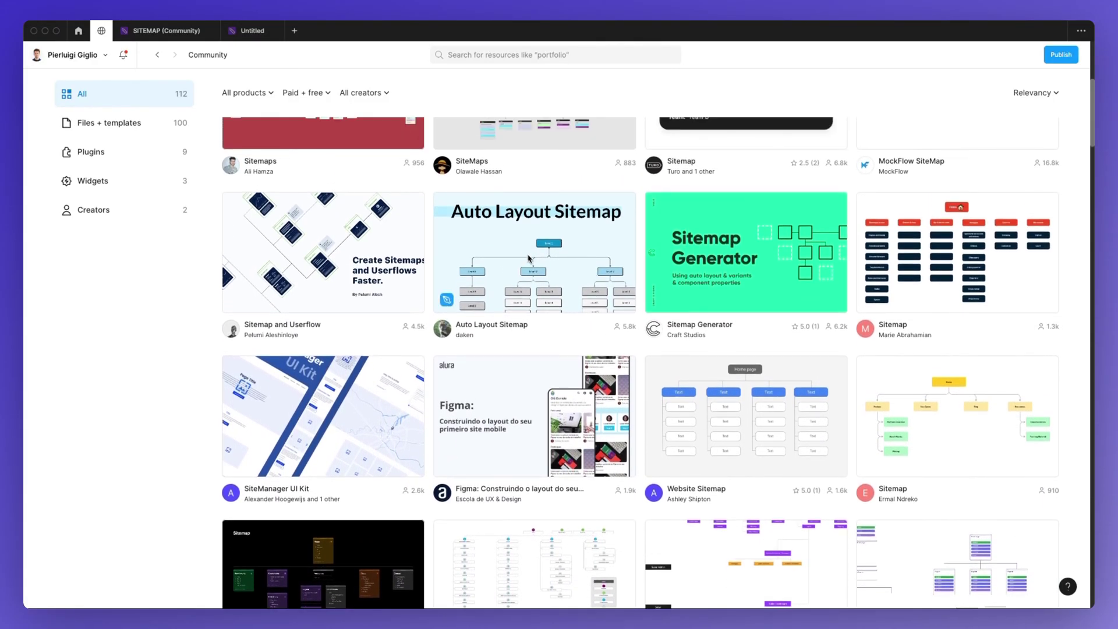
{"action": "scroll", "coordinate": [531, 261], "scroll_direction": "down", "scroll_amount": 1}
{"action": "left_click", "coordinate": [541, 241]}
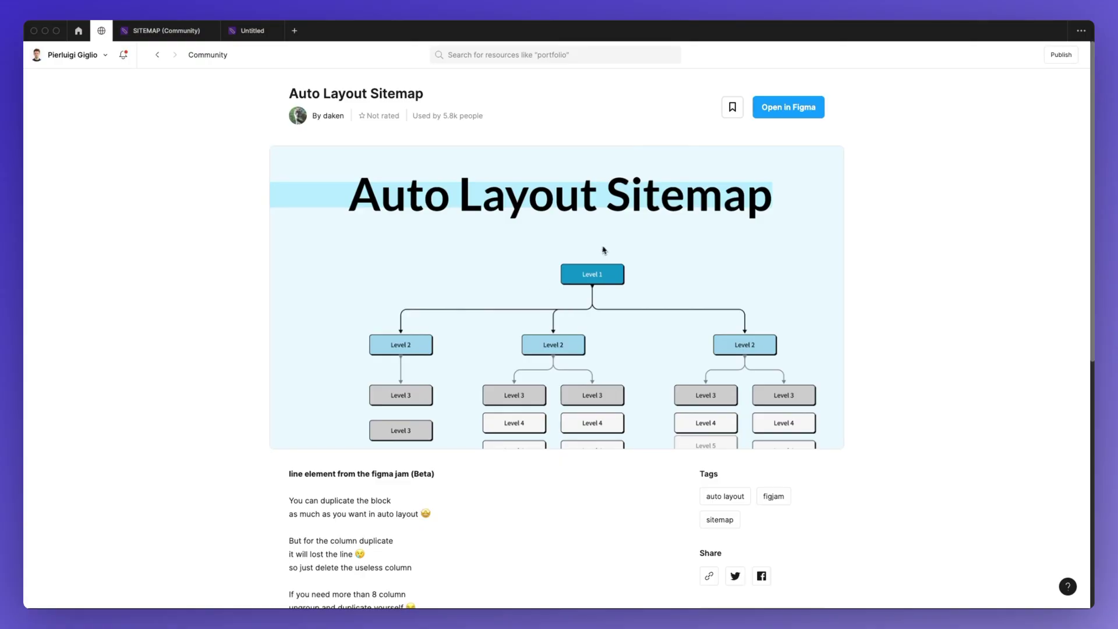
Switch the template preview to the Sitemap 8×8 page and pan around its page tree
{"action": "left_click", "coordinate": [192, 430]}
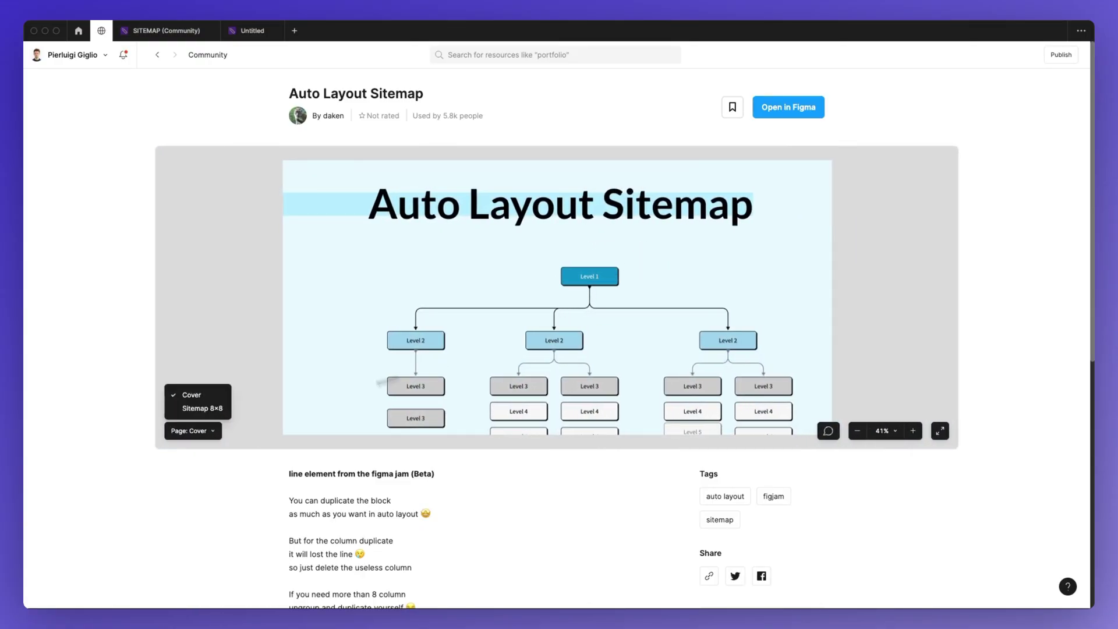
{"action": "left_click", "coordinate": [208, 416]}
{"action": "scroll", "coordinate": [272, 279], "scroll_direction": "up", "scroll_amount": 5}
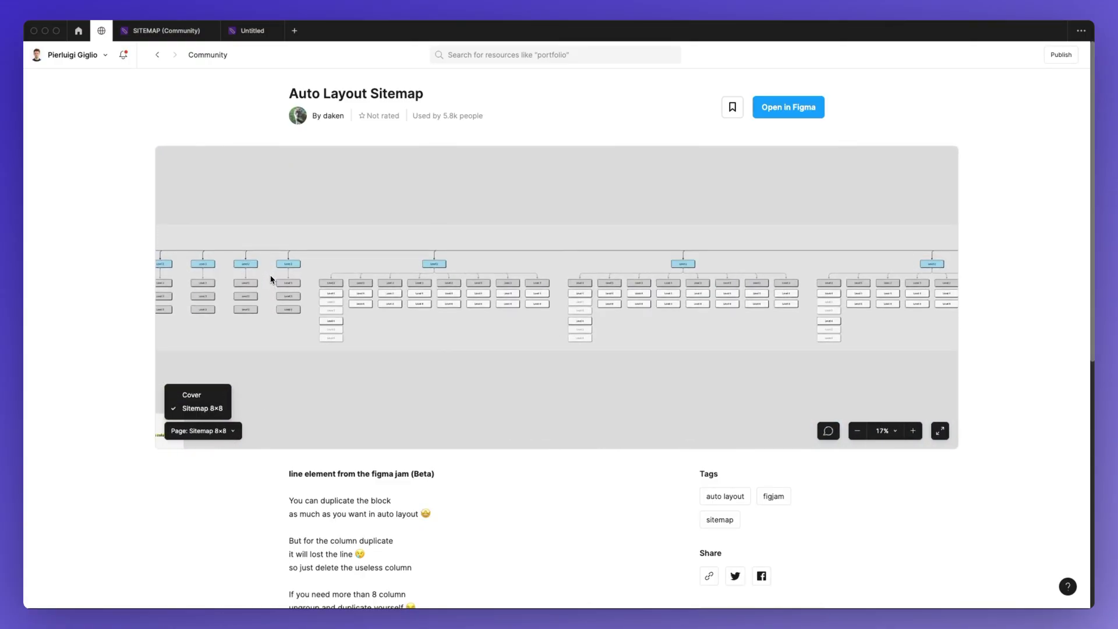
{"action": "scroll", "coordinate": [271, 279], "scroll_direction": "left", "scroll_amount": 5}
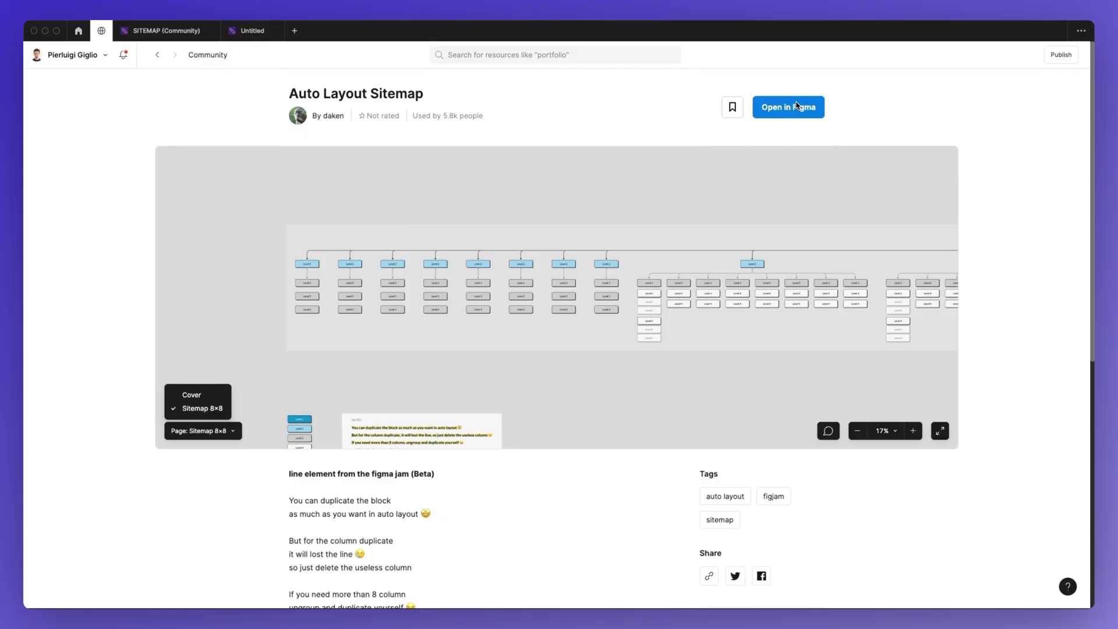
{"action": "scroll", "coordinate": [719, 291], "scroll_direction": "right", "scroll_amount": 10}
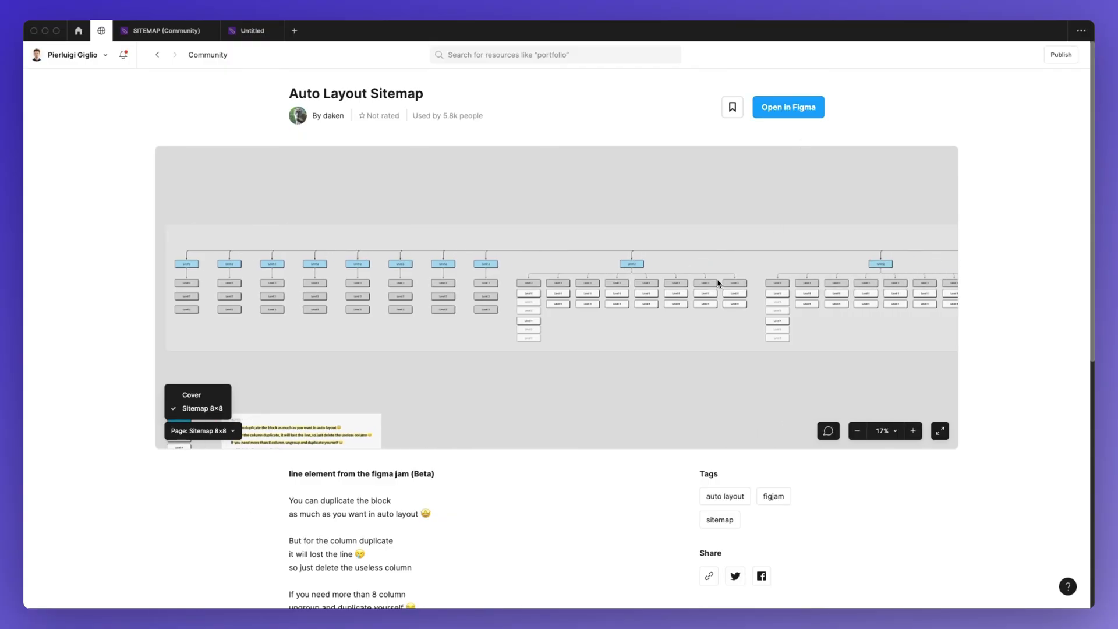
{"action": "scroll", "coordinate": [719, 283], "scroll_direction": "right", "scroll_amount": 5}
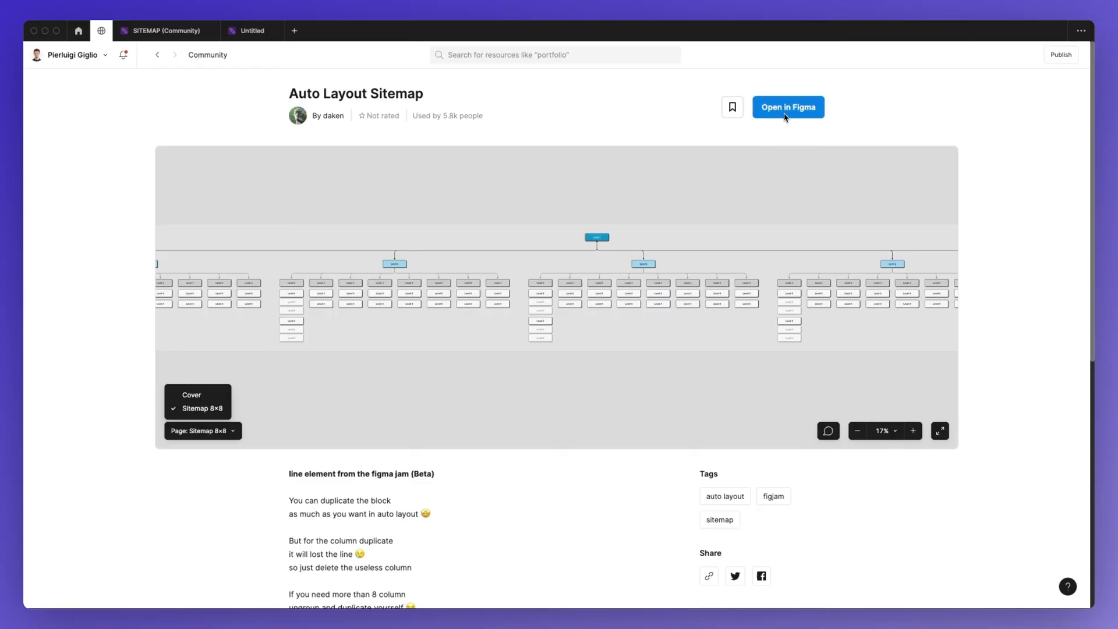
Return to the sitemap results, browse further down, then go back to the Untitled board
{"action": "left_click", "coordinate": [158, 55]}
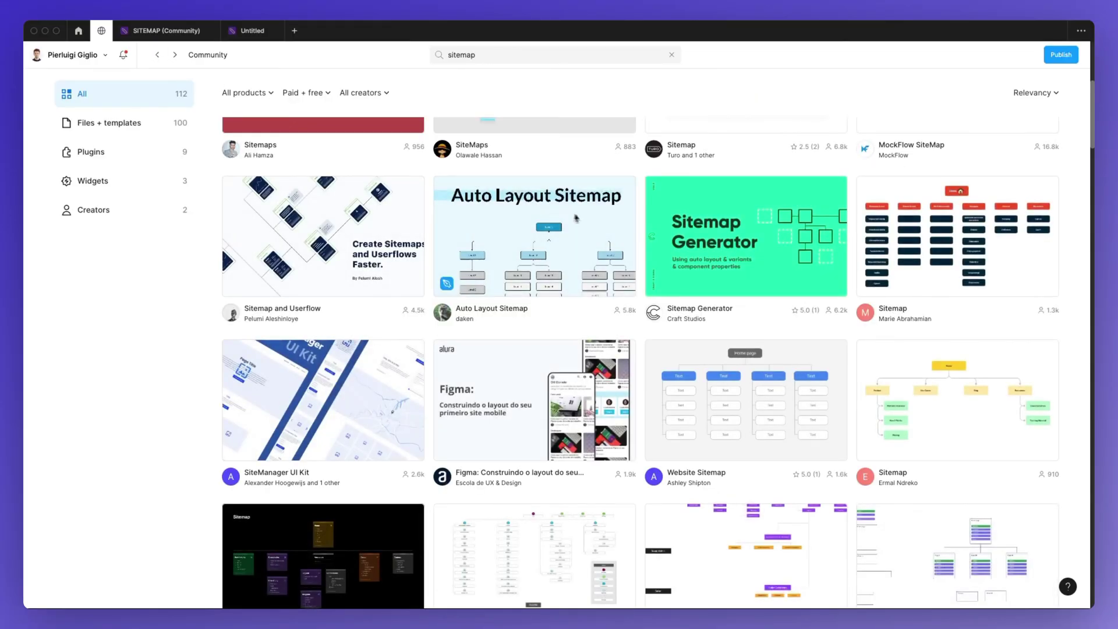
{"action": "scroll", "coordinate": [605, 236], "scroll_direction": "down", "scroll_amount": 6}
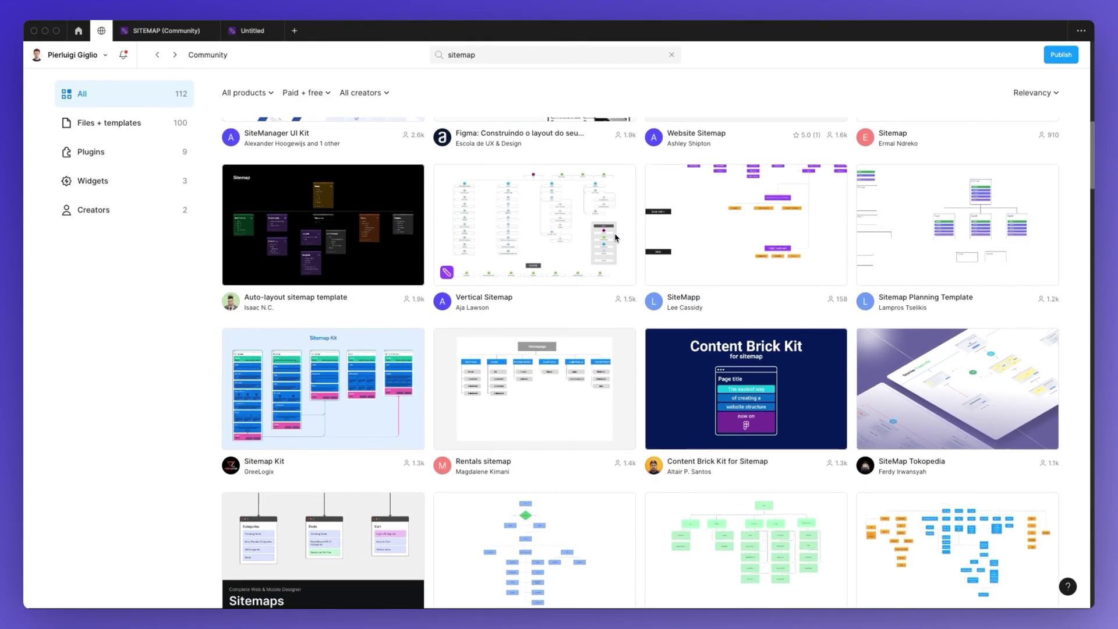
{"action": "scroll", "coordinate": [615, 237], "scroll_direction": "down", "scroll_amount": 5}
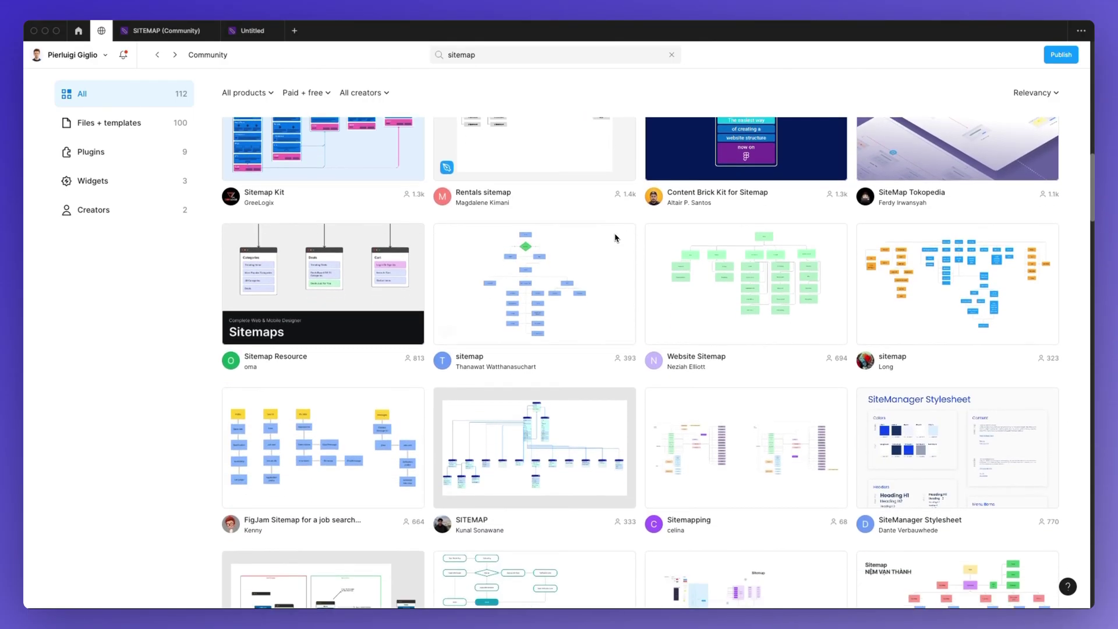
{"action": "scroll", "coordinate": [615, 238], "scroll_direction": "down", "scroll_amount": 9}
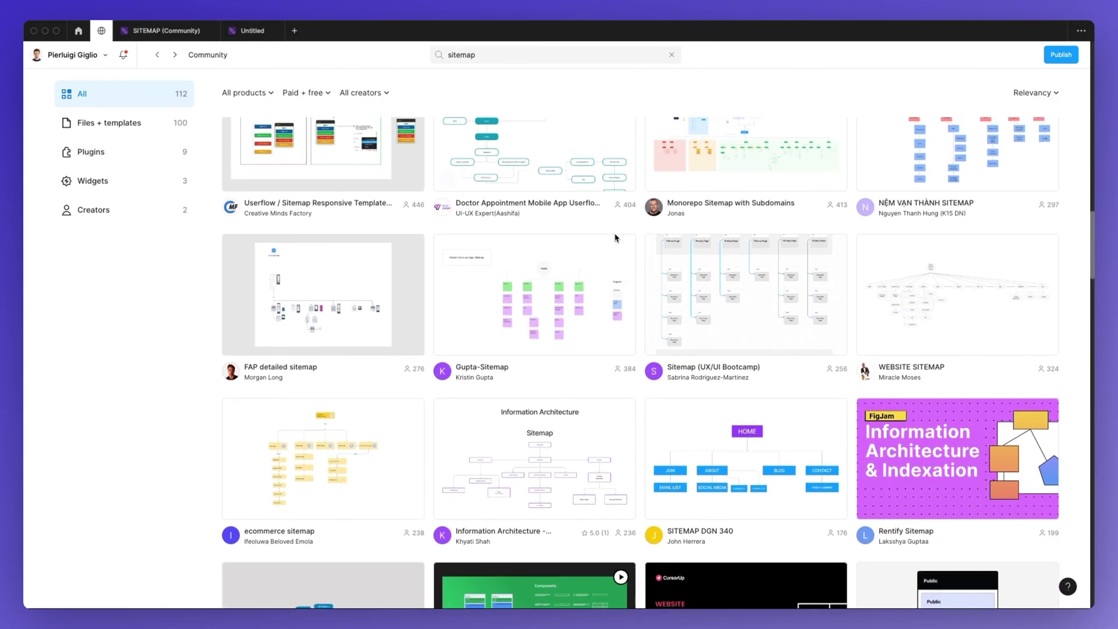
{"action": "scroll", "coordinate": [615, 237], "scroll_direction": "down", "scroll_amount": 6}
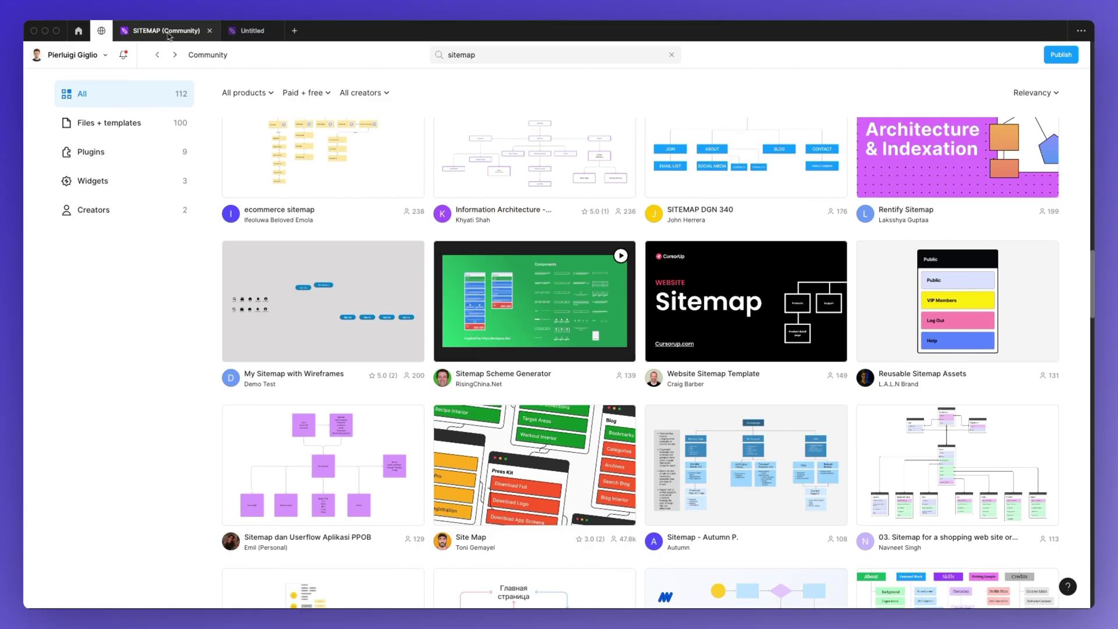
{"action": "left_click", "coordinate": [252, 30]}
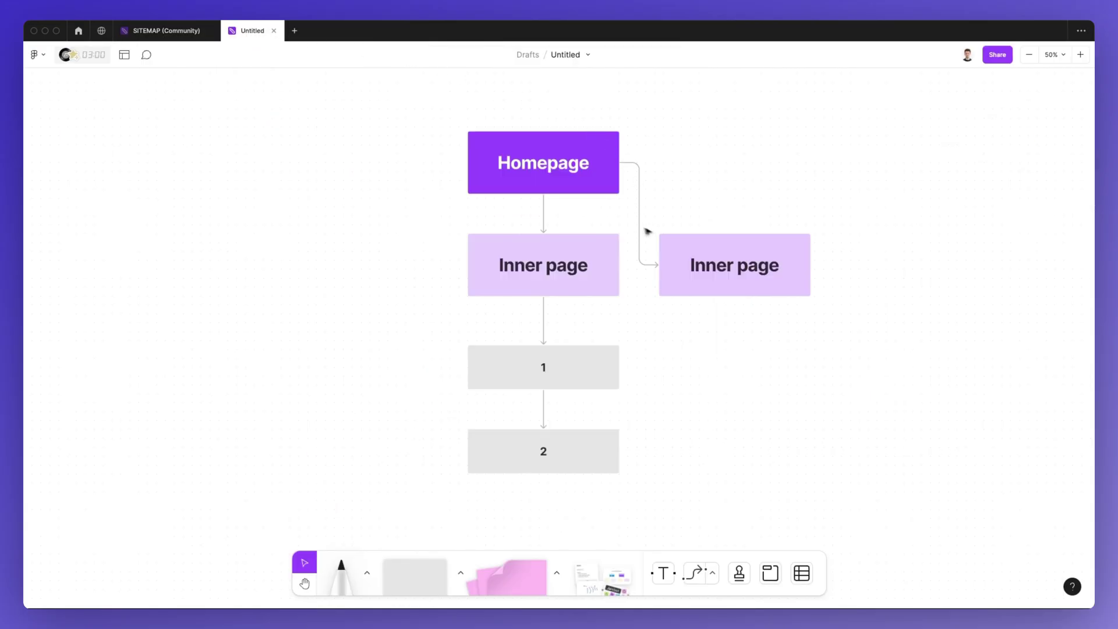
{"action": "left_click", "coordinate": [600, 368]}
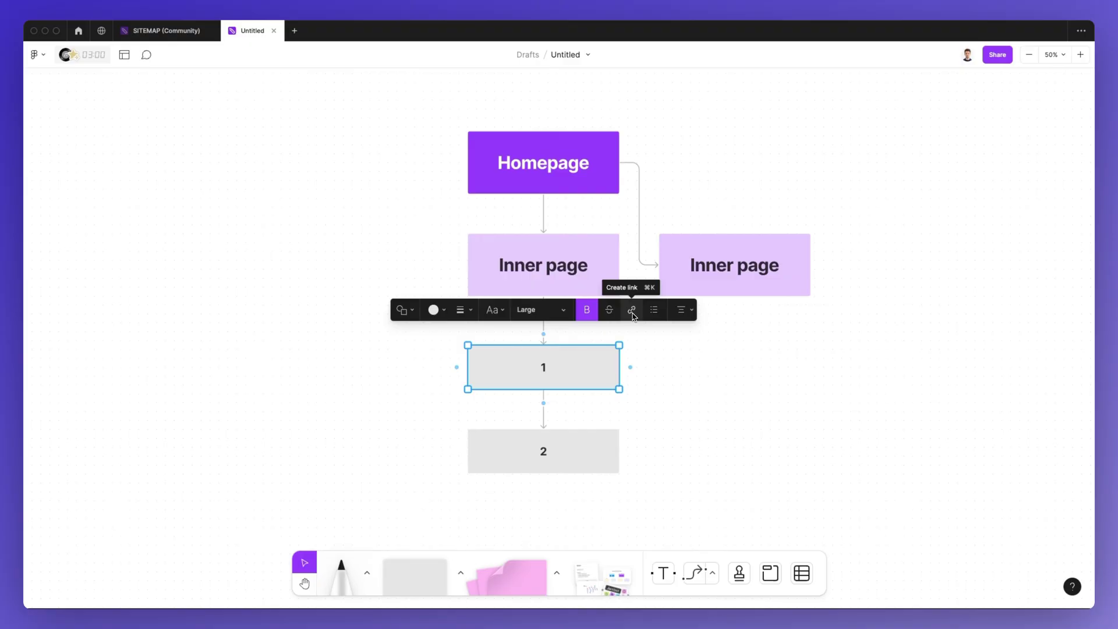
{"action": "left_click", "coordinate": [652, 356]}
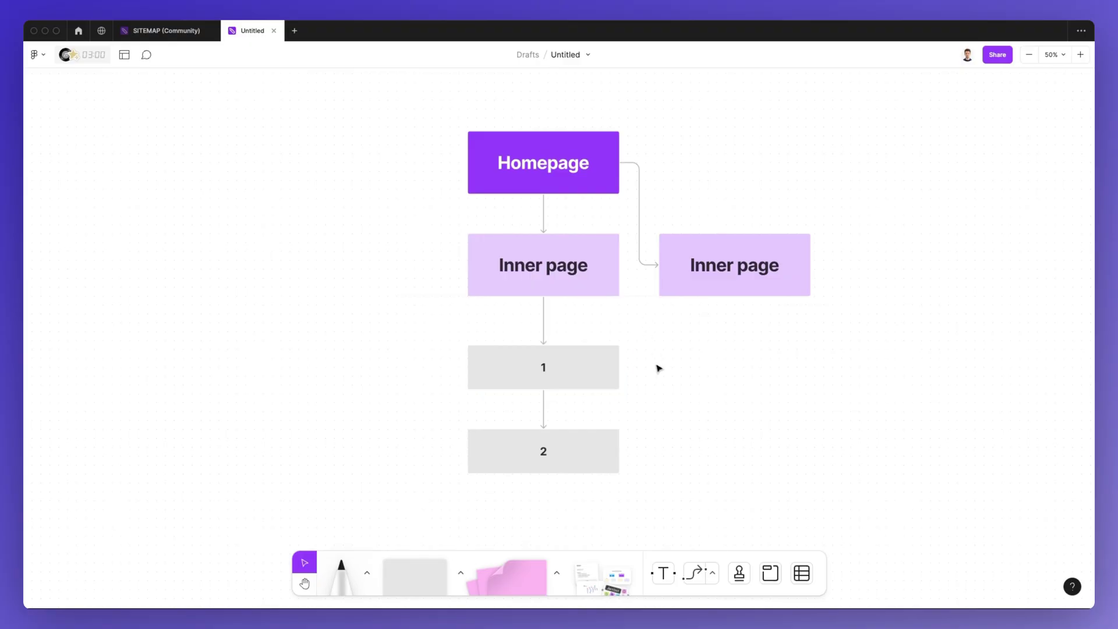
{"action": "scroll", "coordinate": [639, 358], "scroll_direction": "down", "scroll_amount": 2}
{"action": "scroll", "coordinate": [640, 357], "scroll_direction": "down", "scroll_amount": 3}
{"action": "scroll", "coordinate": [639, 357], "scroll_direction": "up", "scroll_amount": 2}
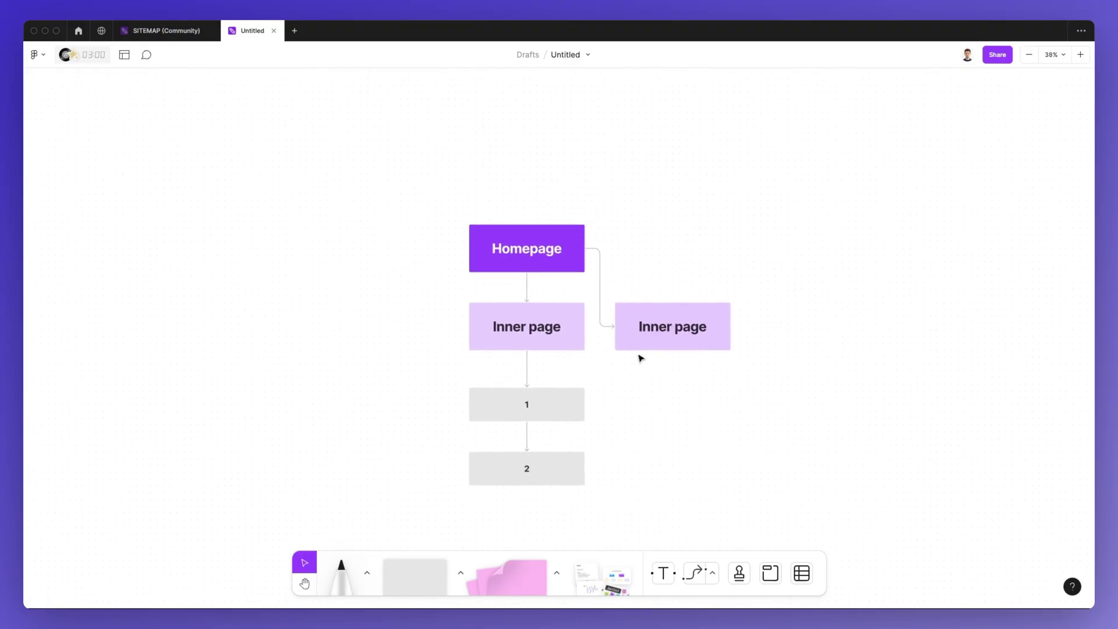
{"action": "scroll", "coordinate": [640, 166], "scroll_direction": "down", "scroll_amount": 1}
{"action": "scroll", "coordinate": [640, 165], "scroll_direction": "down", "scroll_amount": 1}
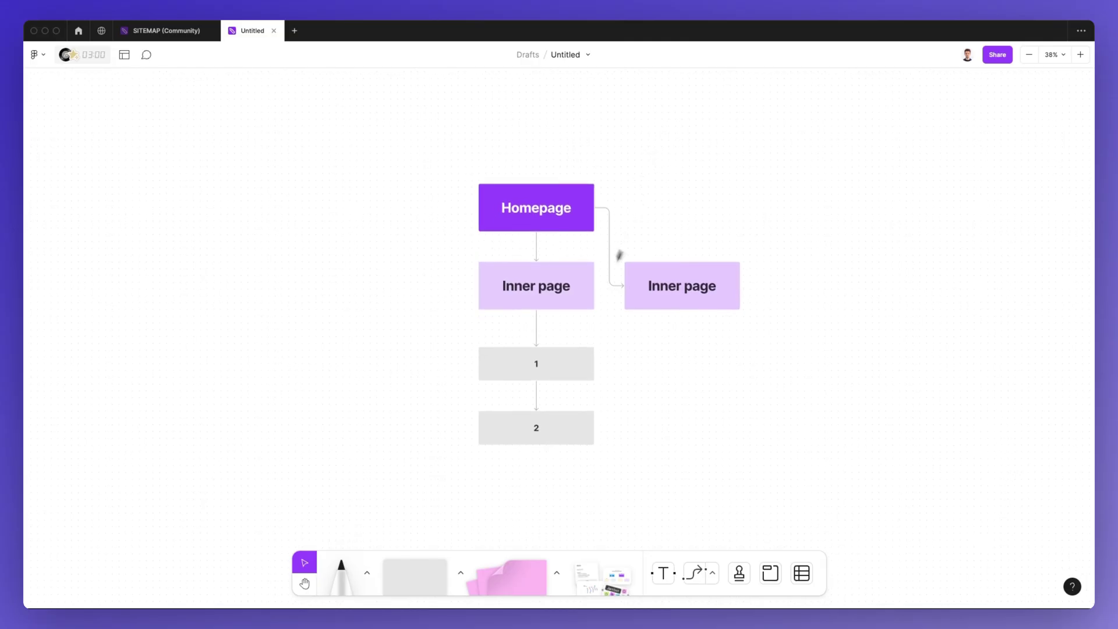
{"action": "scroll", "coordinate": [592, 309], "scroll_direction": "up", "scroll_amount": 3}
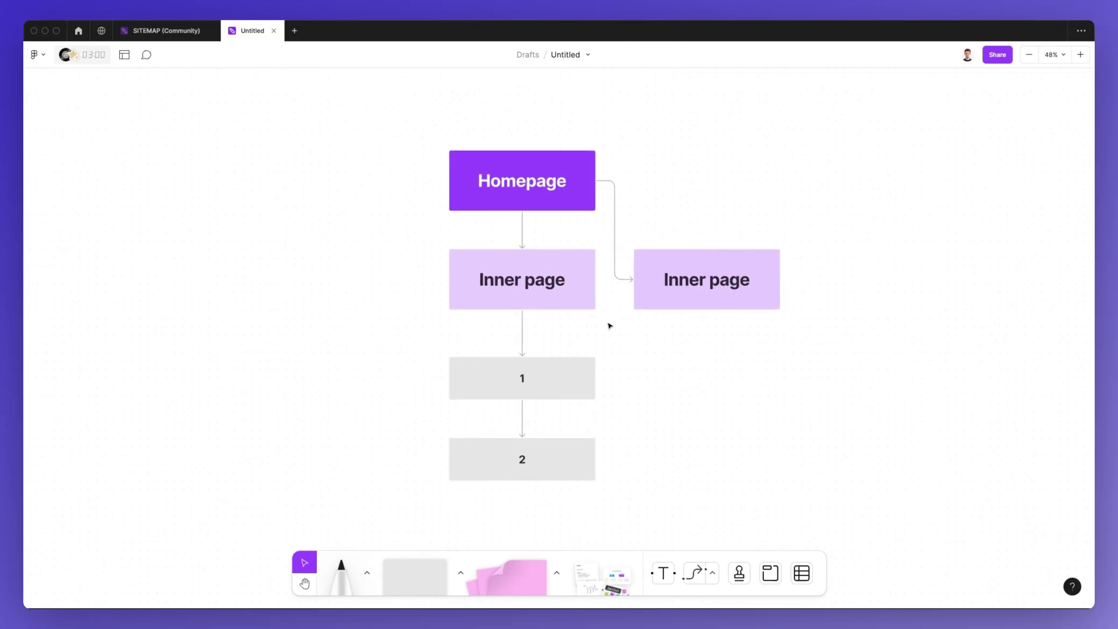